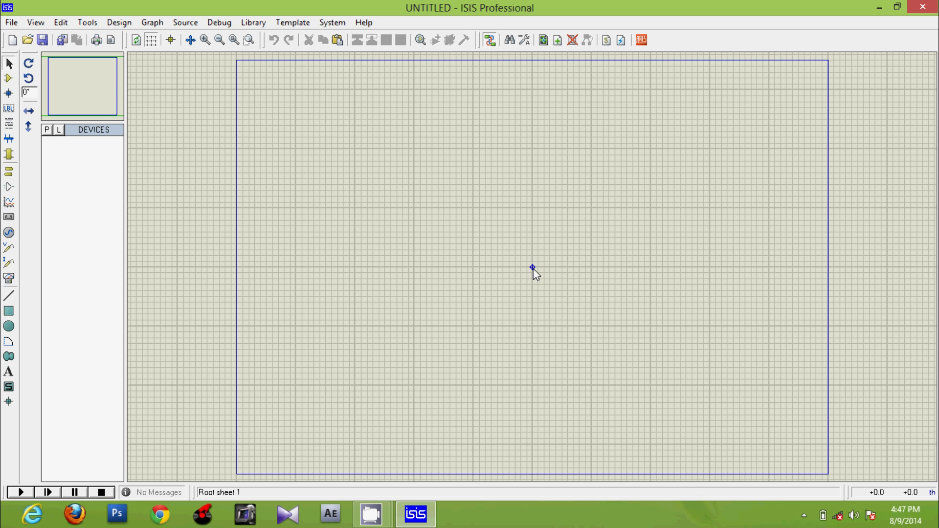
- Search the library for 'or gate', add the AND, OR and XOR gates, then clear 'gate' from the keywords
{"action": "left_click", "coordinate": [47, 130]}
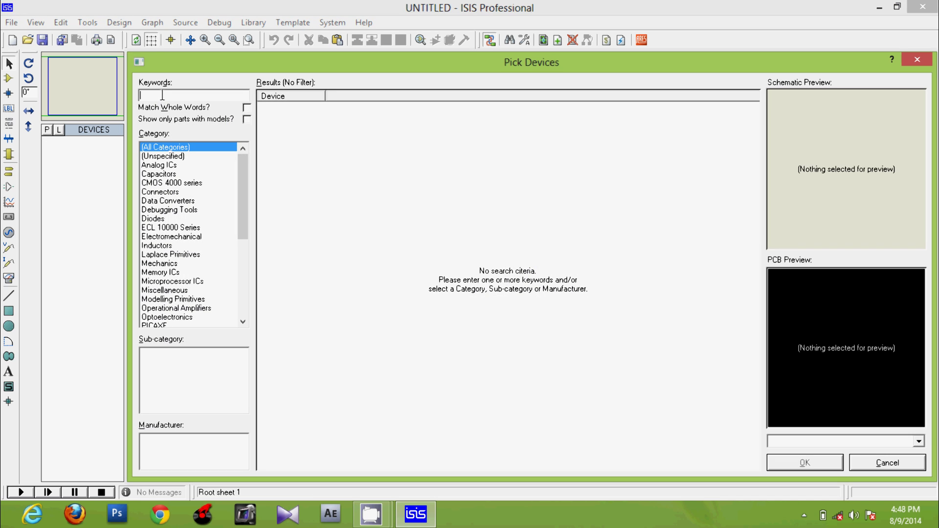
{"action": "type", "text": "or gate"}
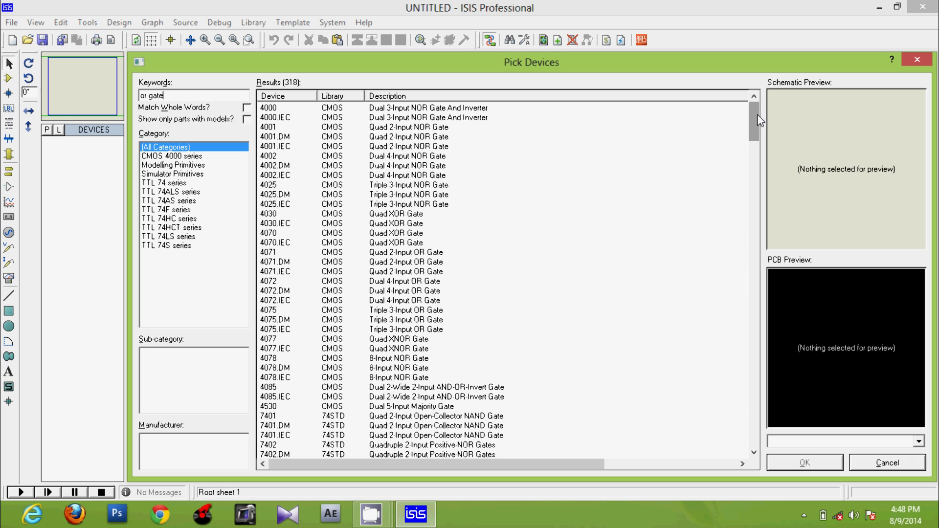
{"action": "left_click_drag", "start_coordinate": [760, 121], "coordinate": [750, 407]}
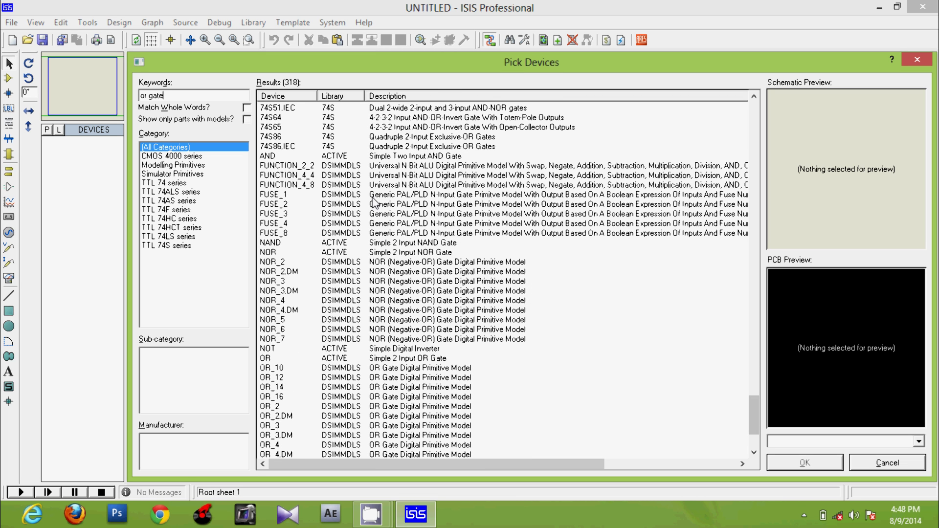
{"action": "double_click", "coordinate": [370, 158]}
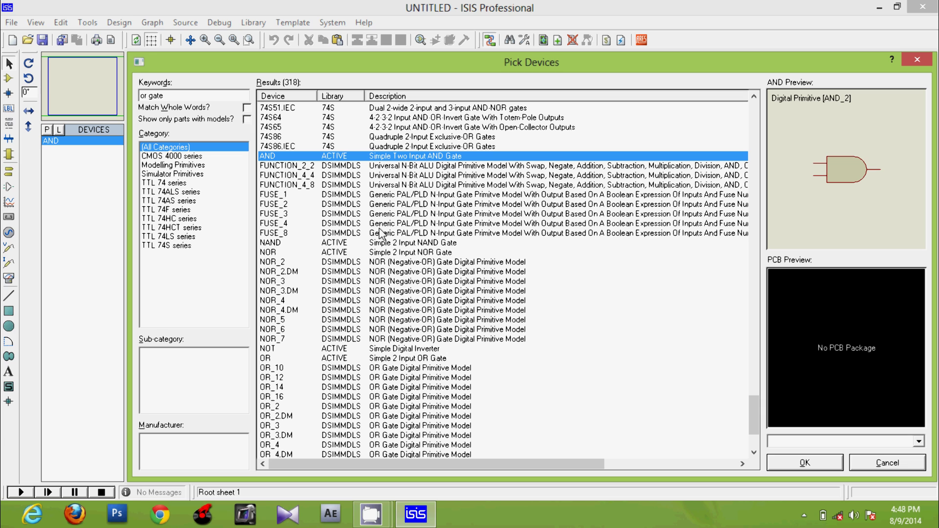
{"action": "double_click", "coordinate": [369, 358]}
{"action": "key", "text": "Down"}
{"action": "key", "text": "Down"}
{"action": "key", "text": "Down"}
{"action": "key", "text": "Down"}
{"action": "key", "text": "Down"}
{"action": "key", "text": "Down"}
{"action": "key", "text": "Down"}
{"action": "key", "text": "Down"}
{"action": "key", "text": "Down"}
{"action": "key", "text": "Down"}
{"action": "key", "text": "Down"}
{"action": "key", "text": "Down"}
{"action": "key", "text": "Down"}
{"action": "key", "text": "Down"}
{"action": "key", "text": "Down"}
{"action": "key", "text": "Down"}
{"action": "key", "text": "Down"}
{"action": "key", "text": "Down"}
{"action": "key", "text": "Down"}
{"action": "key", "text": "Down"}
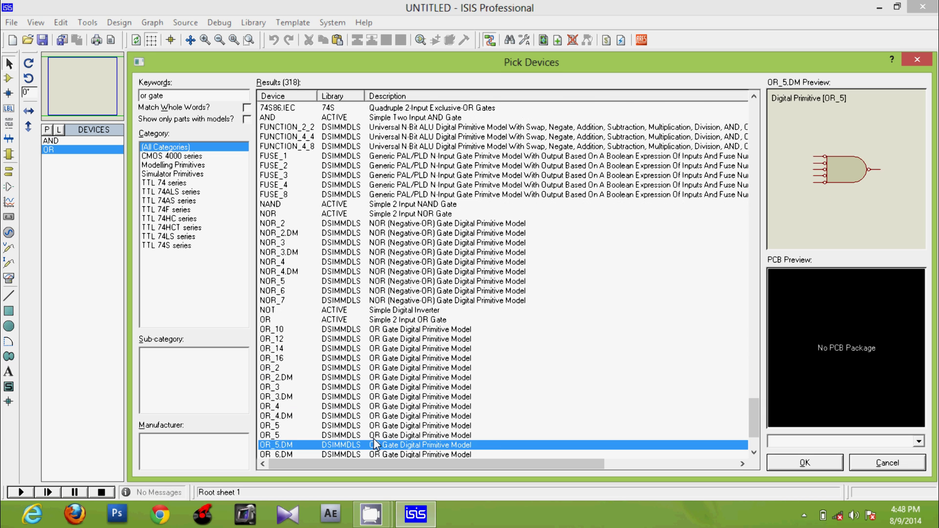
{"action": "double_click", "coordinate": [367, 426]}
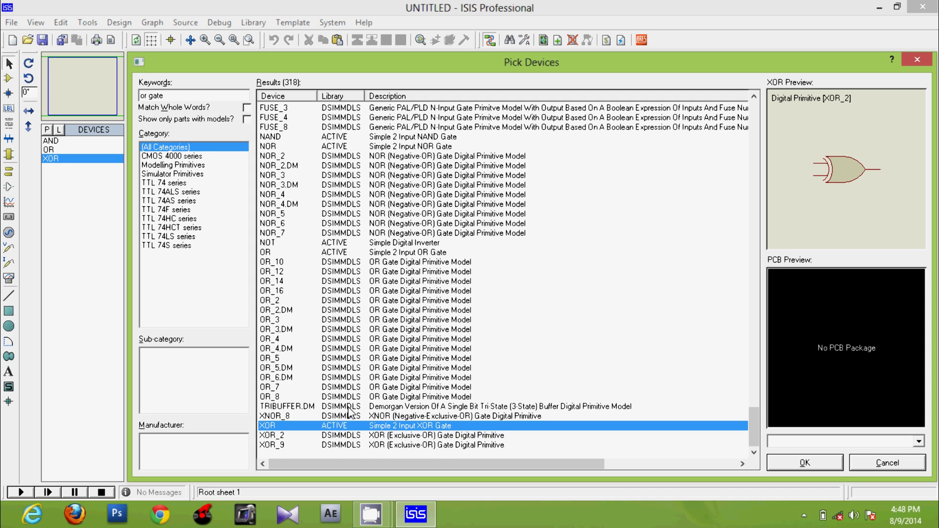
{"action": "double_click", "coordinate": [168, 95]}
{"action": "key", "text": "BackSpace"}
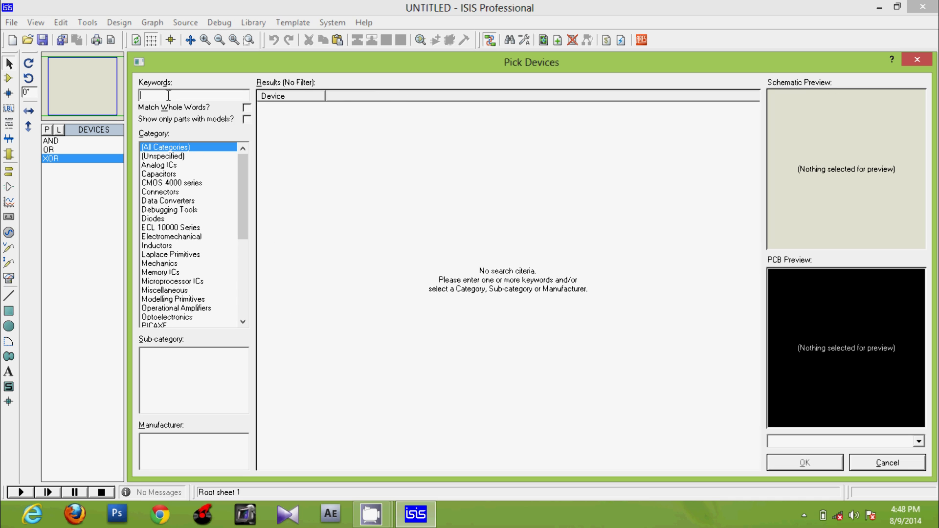
- Search 'logic state', add LOGICPROBE (BIG) and LOGICSTATE, and close Pick Devices with OK
{"action": "type", "text": "logic"}
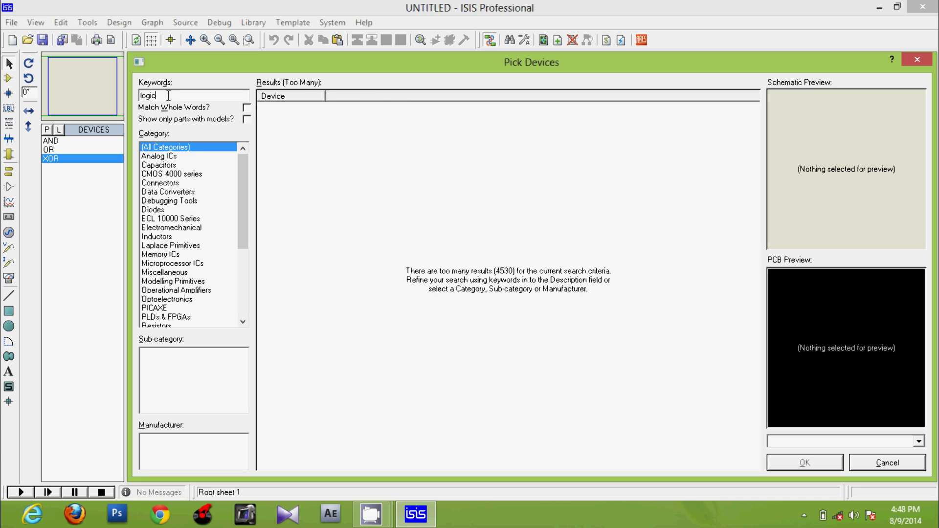
{"action": "type", "text": " st"}
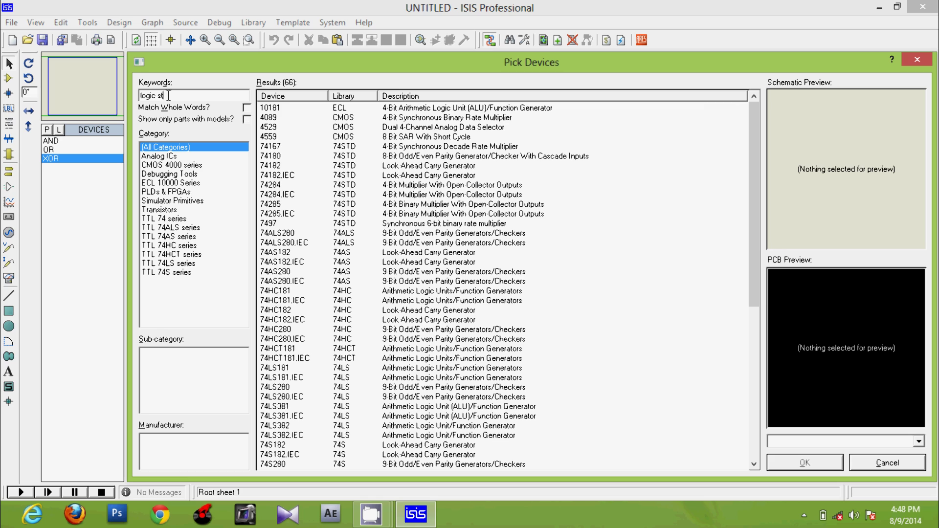
{"action": "type", "text": "ate"}
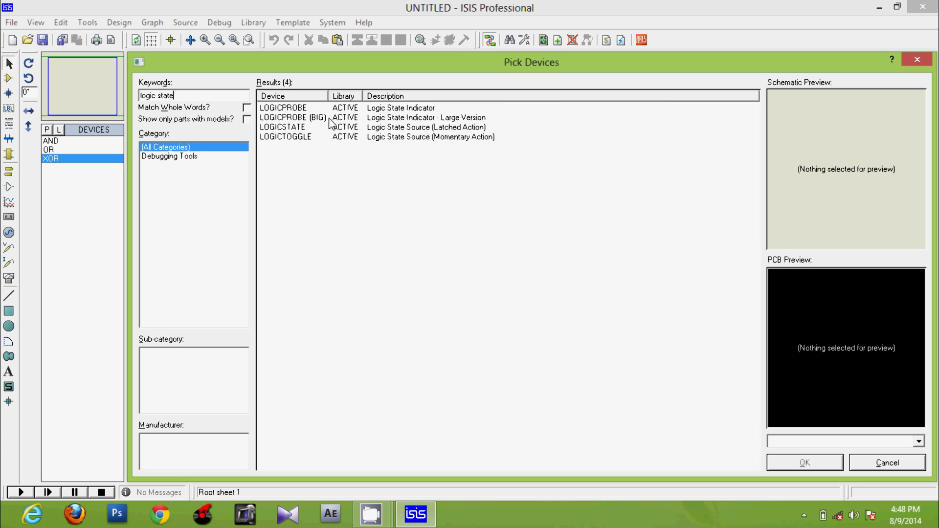
{"action": "left_click", "coordinate": [329, 119]}
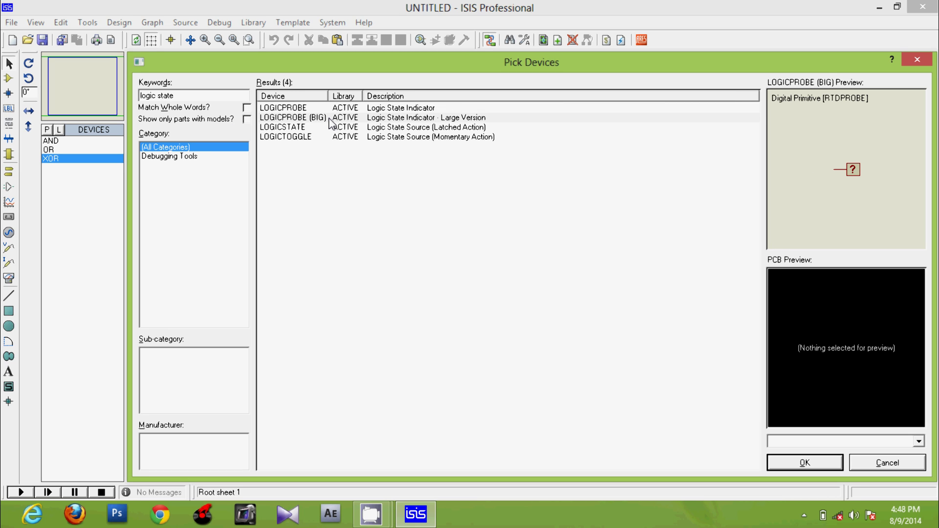
{"action": "double_click", "coordinate": [329, 120]}
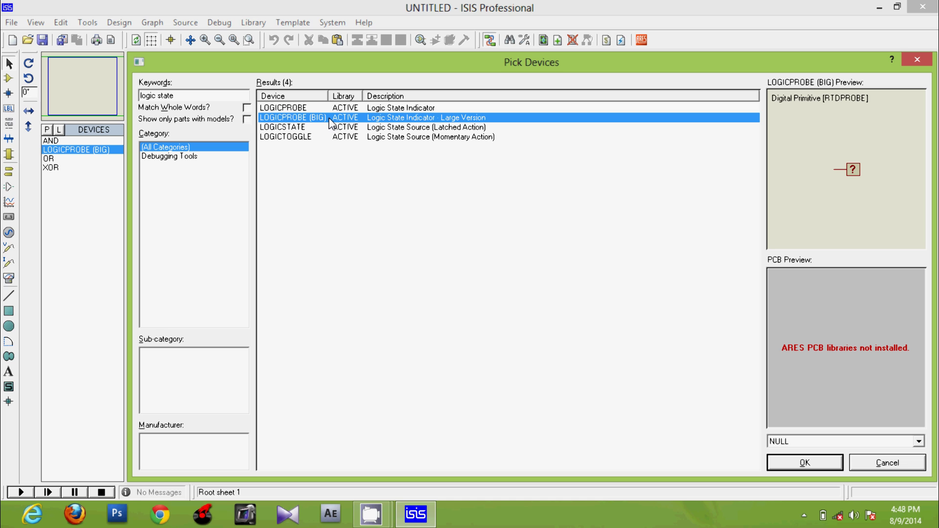
{"action": "double_click", "coordinate": [330, 127]}
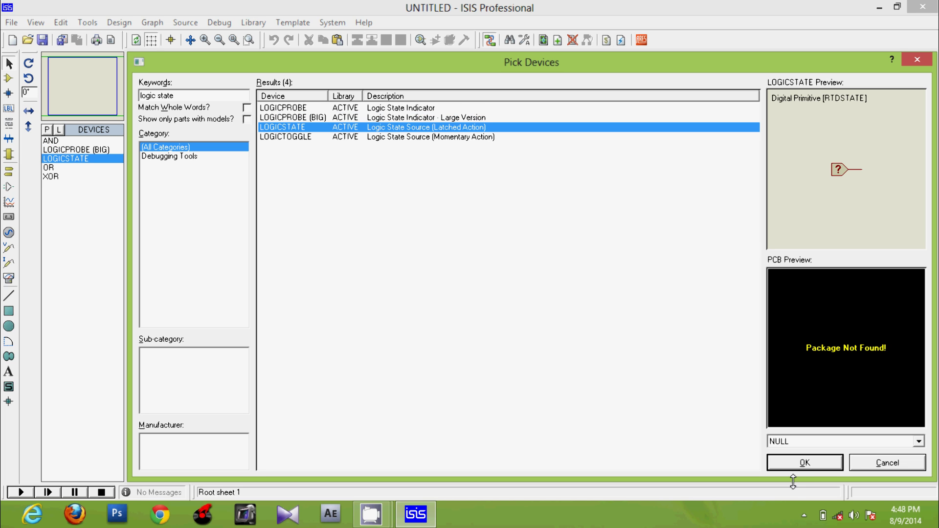
{"action": "left_click", "coordinate": [804, 465]}
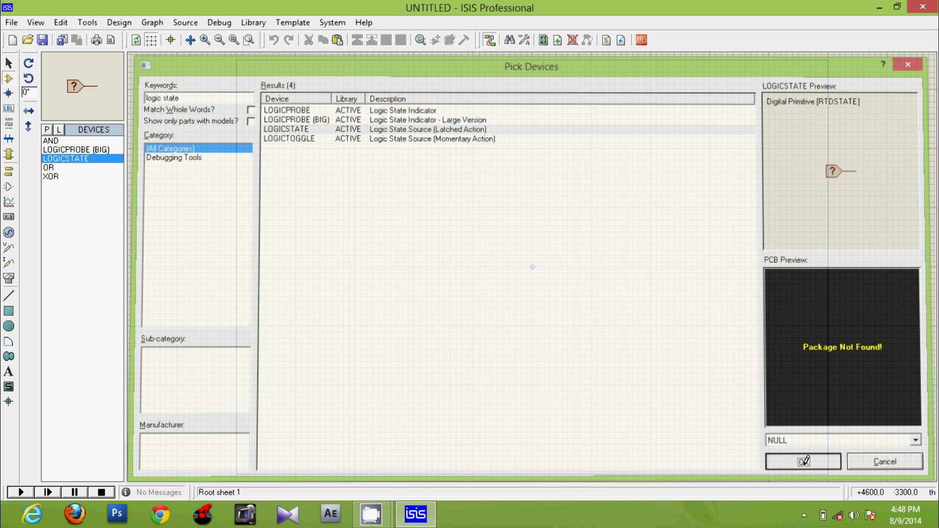
- Draw a subcircuit box near the sheet's top-right with three input ports on its left edge
{"action": "left_click", "coordinate": [9, 155]}
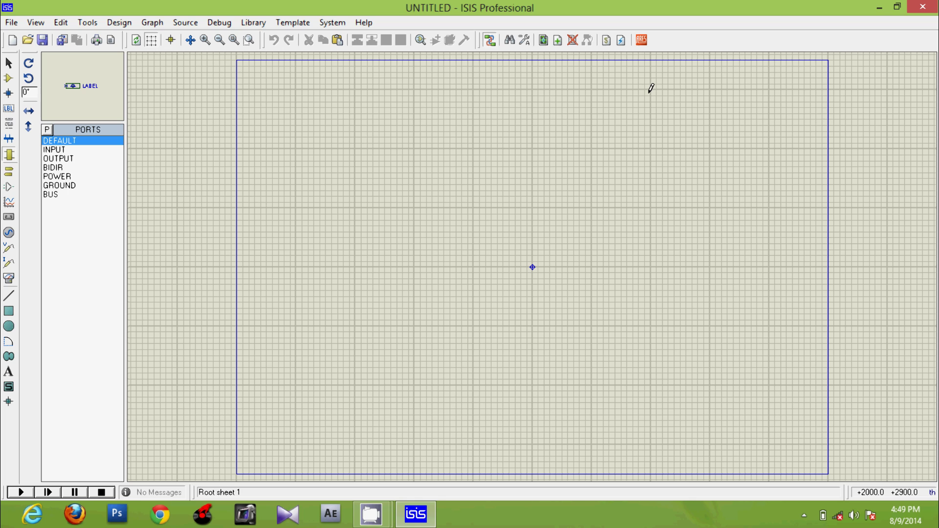
{"action": "left_click_drag", "start_coordinate": [650, 89], "coordinate": [763, 131]}
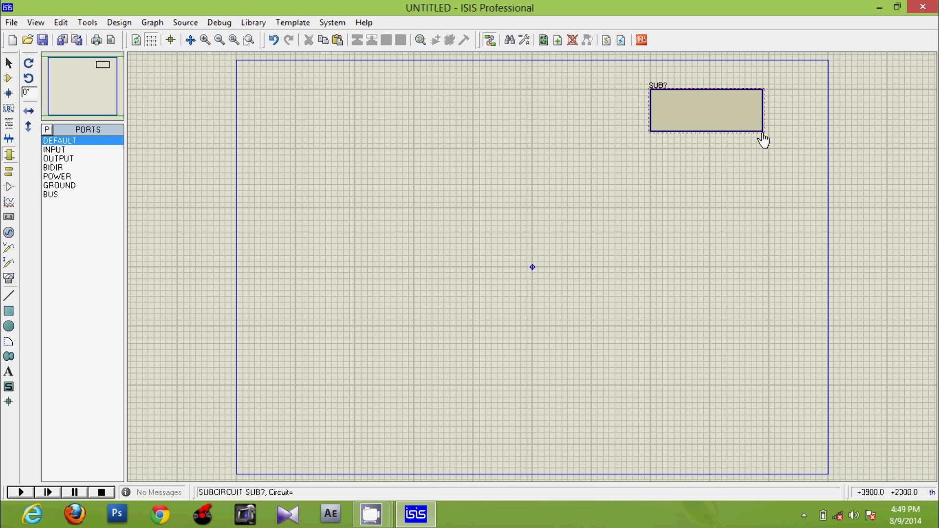
{"action": "left_click", "coordinate": [51, 149]}
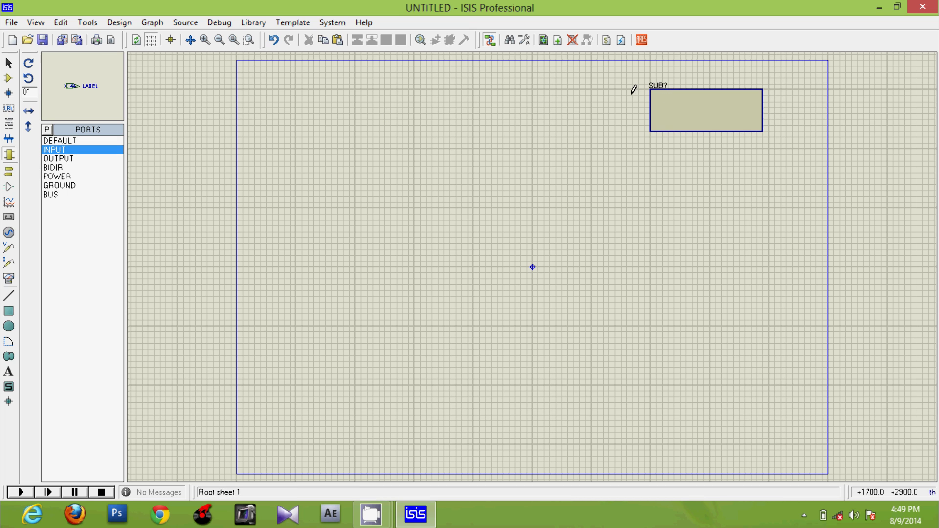
{"action": "left_click", "coordinate": [651, 103]}
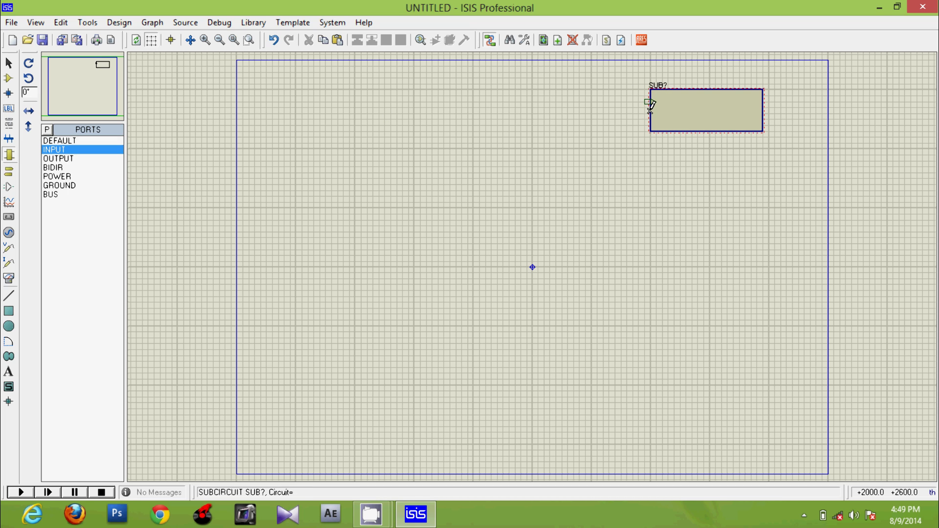
{"action": "left_click", "coordinate": [650, 114]}
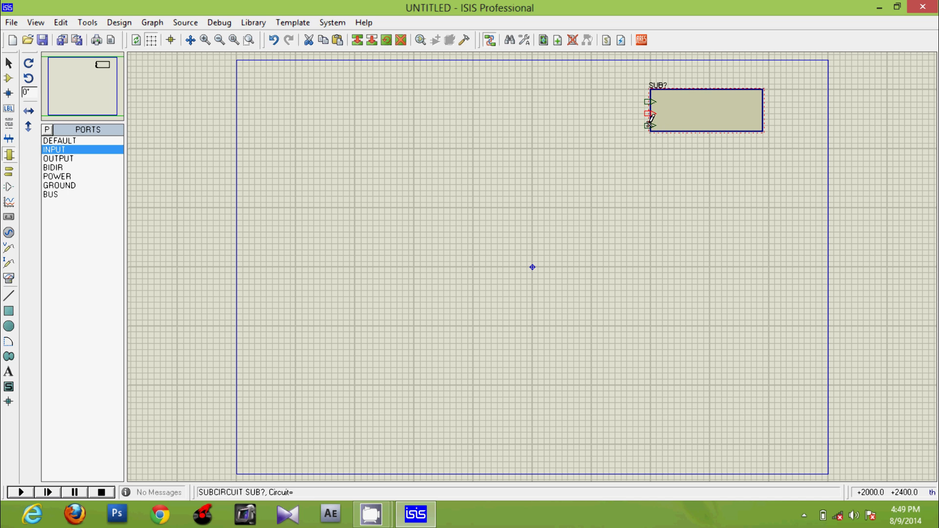
{"action": "left_click", "coordinate": [650, 126]}
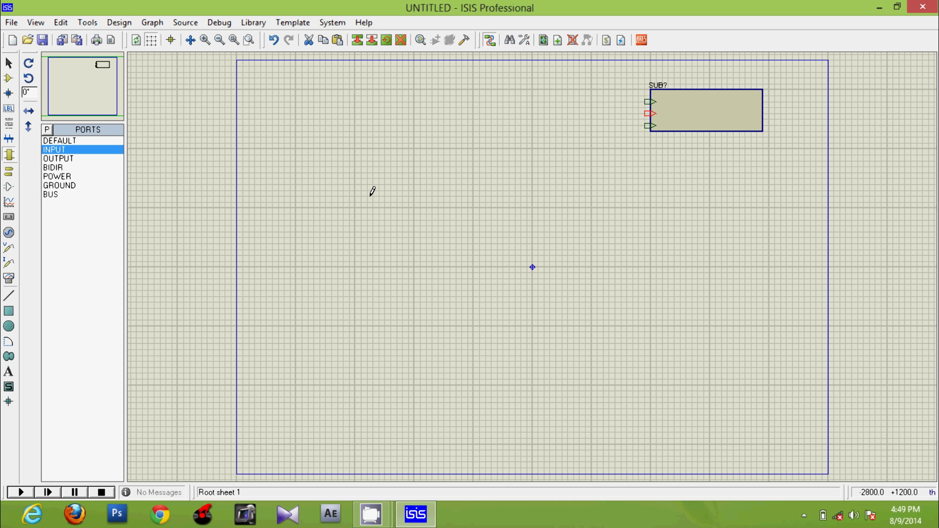
- Add two output ports on the subcircuit block's right edge
{"action": "left_click", "coordinate": [74, 159]}
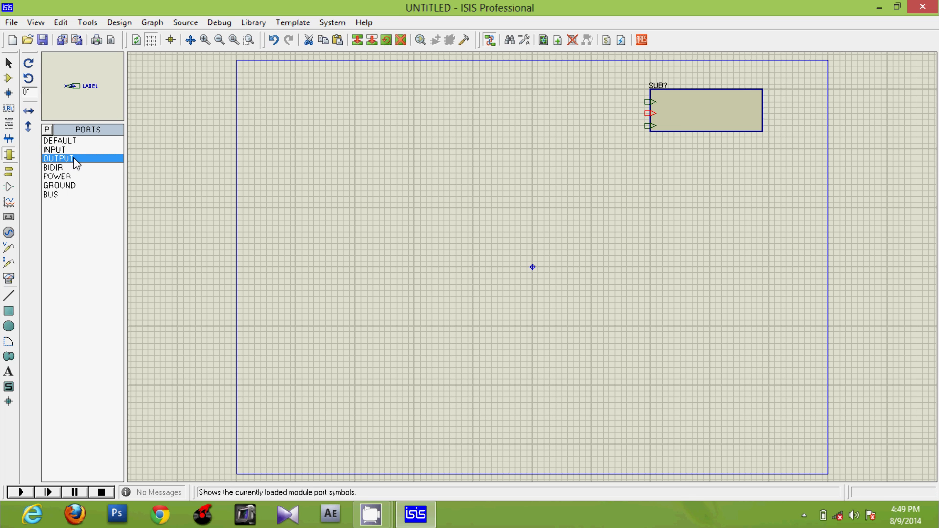
{"action": "right_click", "coordinate": [731, 163]}
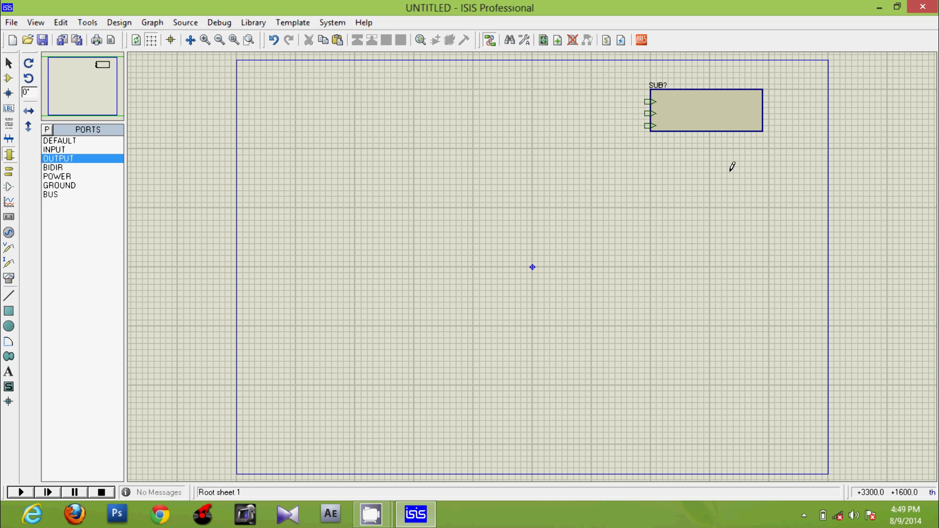
{"action": "left_click", "coordinate": [763, 101]}
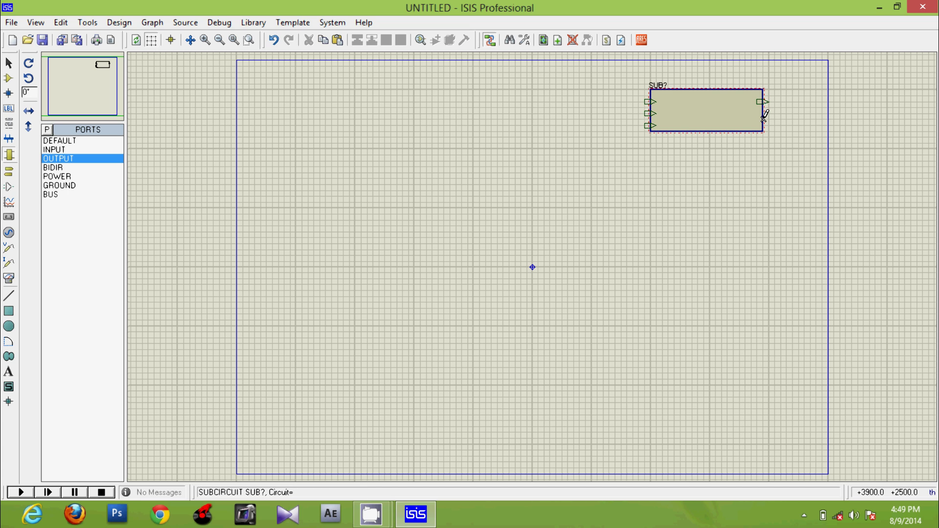
{"action": "left_click", "coordinate": [763, 120]}
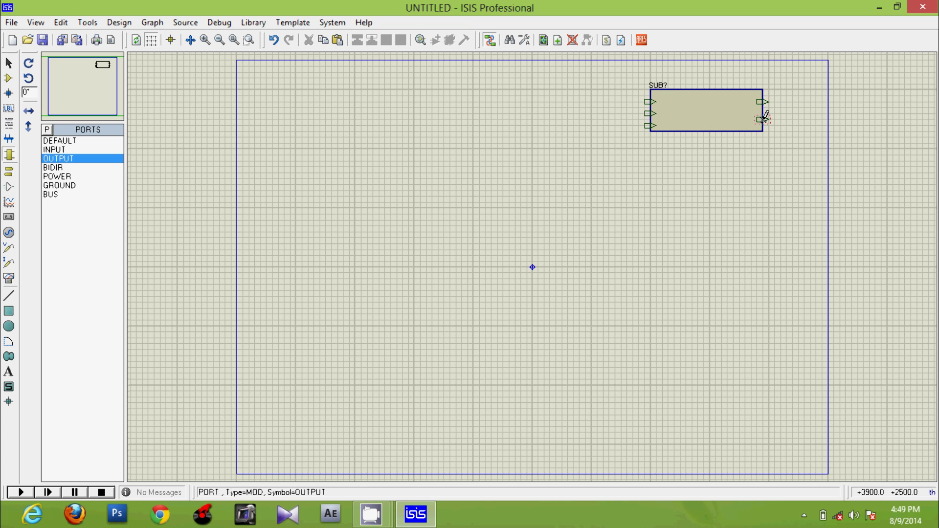
- Label the block's three input ports A, B and C
{"action": "double_click", "coordinate": [652, 111]}
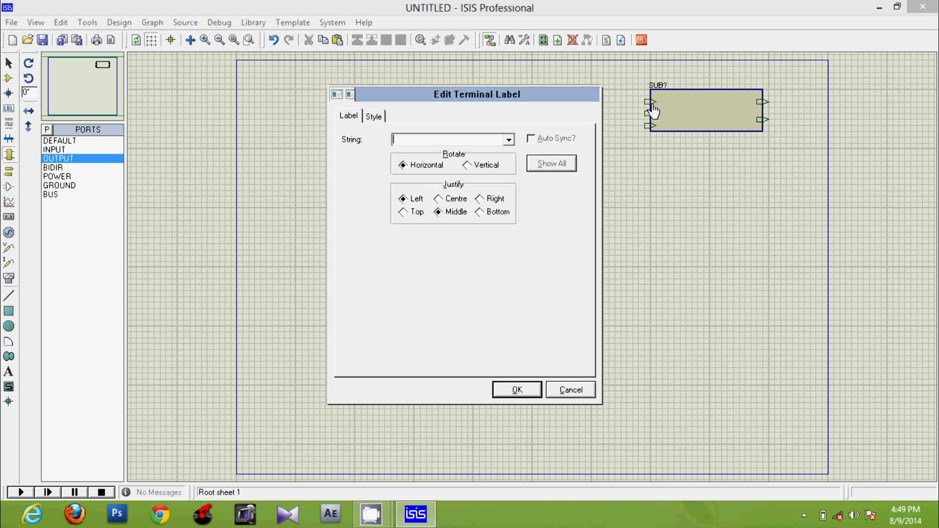
{"action": "key", "text": "Return"}
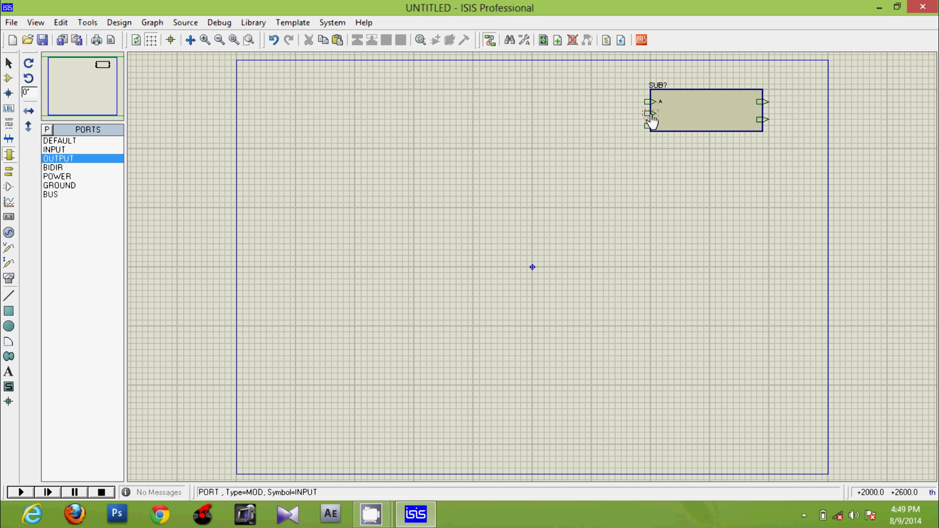
{"action": "double_click", "coordinate": [651, 116]}
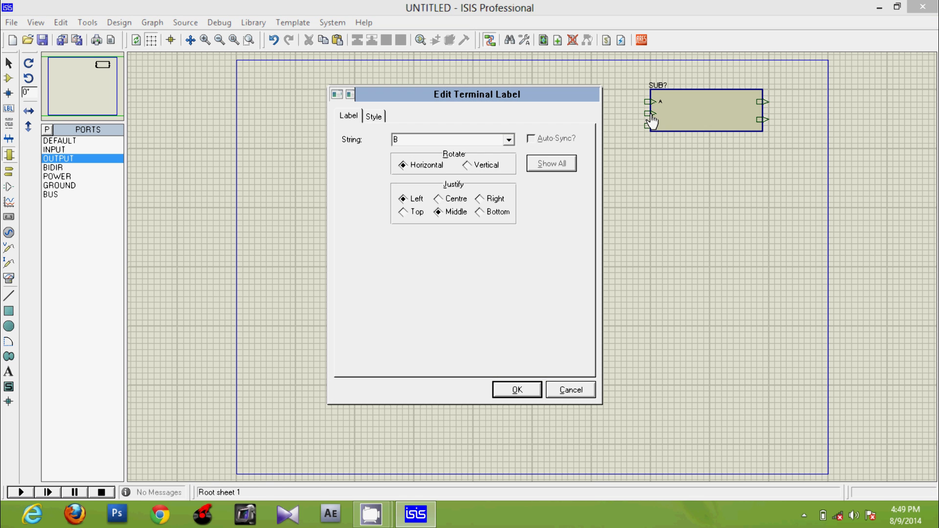
{"action": "key", "text": "Return"}
{"action": "double_click", "coordinate": [651, 127]}
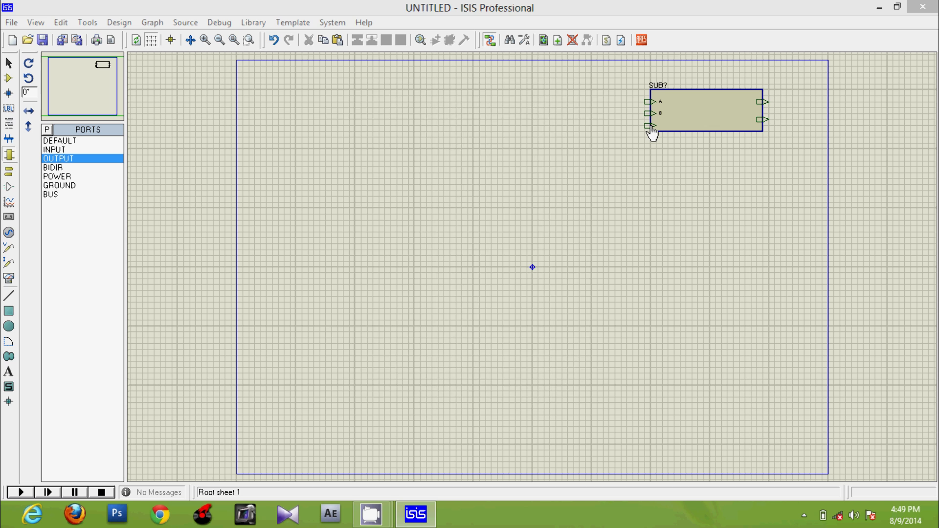
{"action": "type", "text": "C"}
{"action": "key", "text": "Return"}
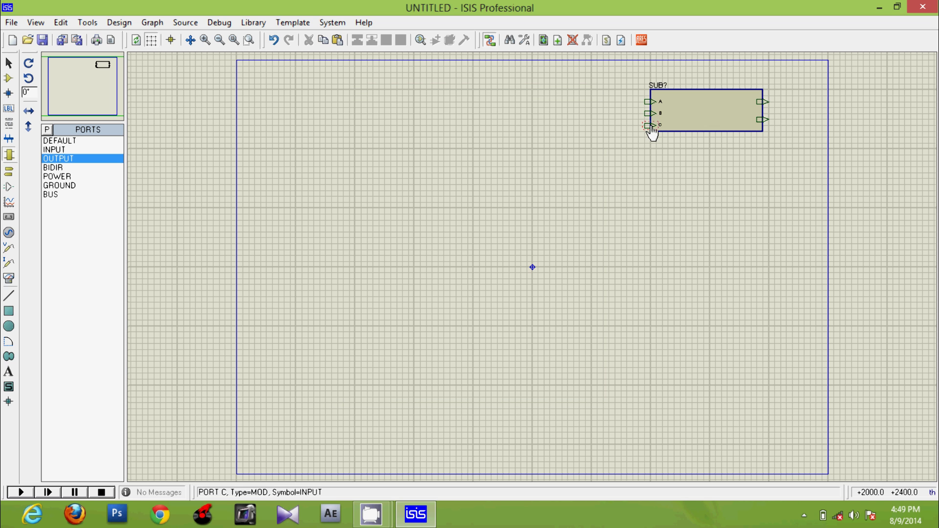
- Label the two output ports SUM and CARRY
{"action": "double_click", "coordinate": [761, 105]}
{"action": "type", "text": "SUM"}
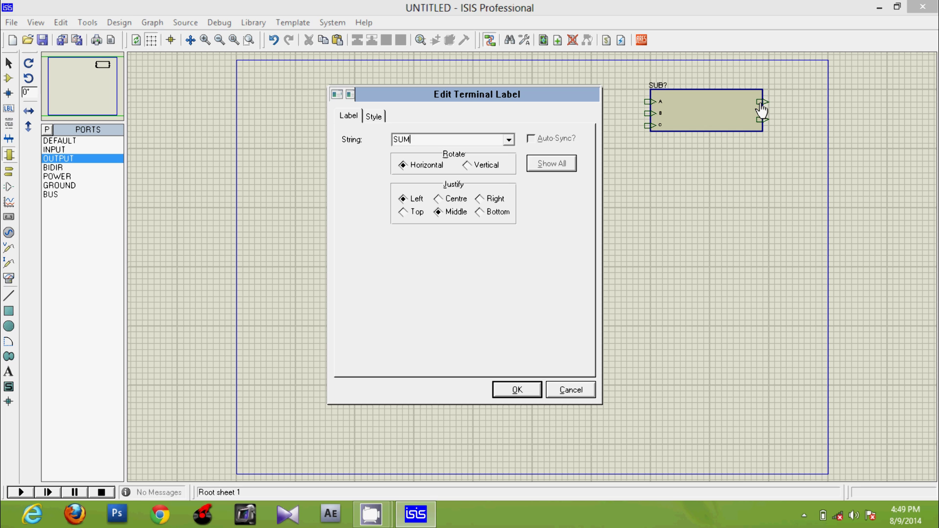
{"action": "key", "text": "Return"}
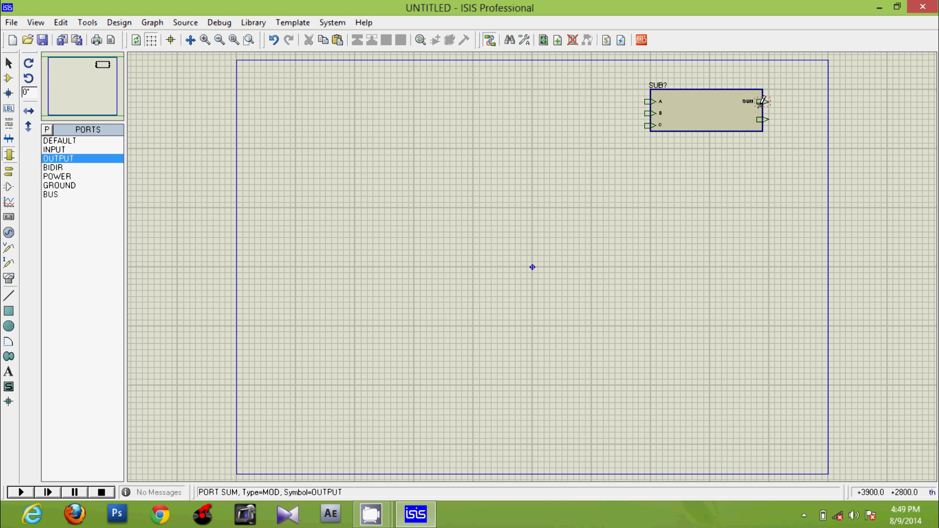
{"action": "double_click", "coordinate": [761, 121]}
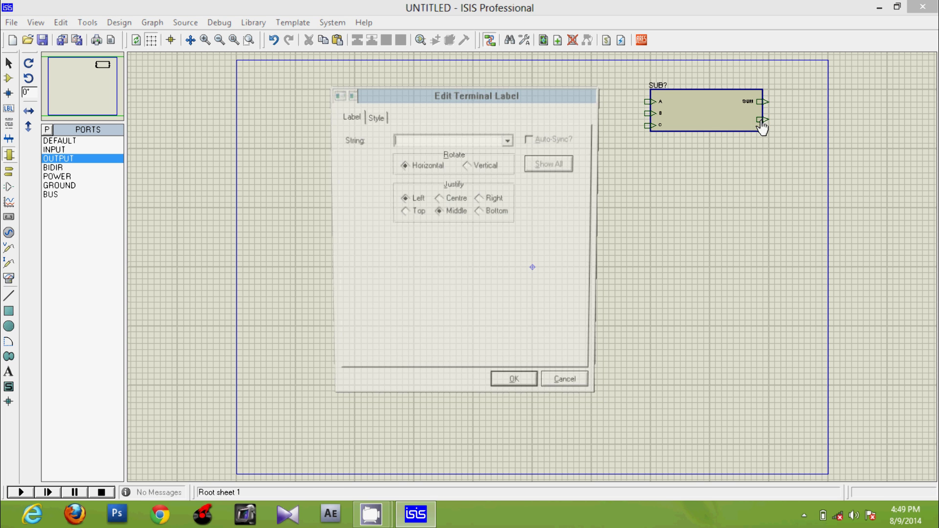
{"action": "type", "text": "CARR"}
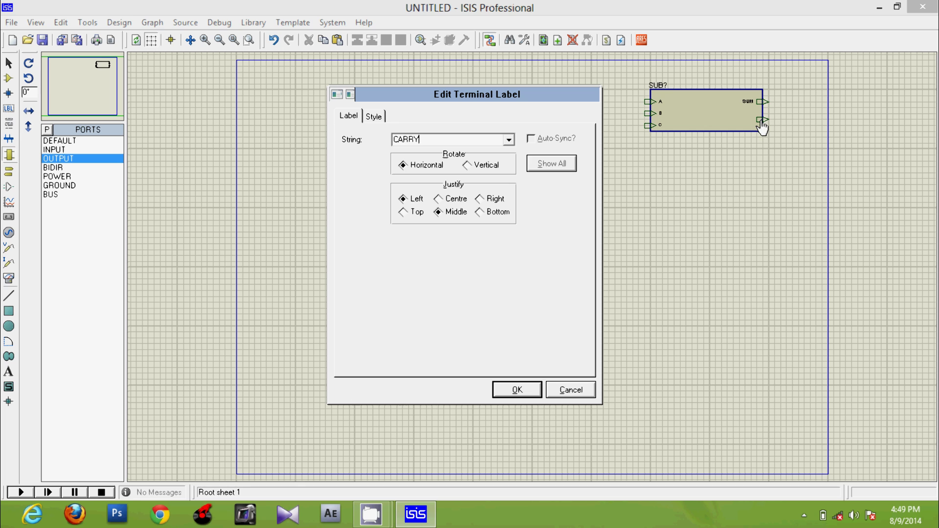
{"action": "type", "text": "Y"}
{"action": "key", "text": "Return"}
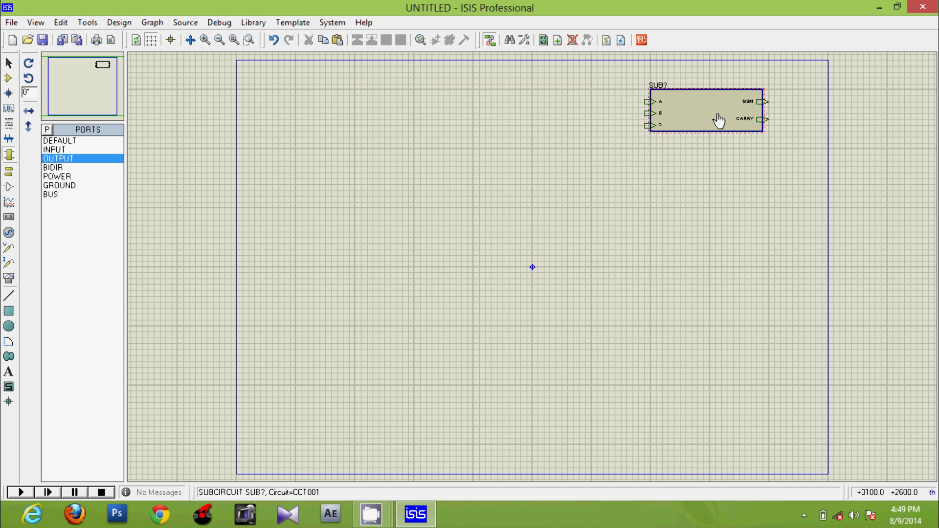
- Go to the subcircuit's child sheet and stack three INPUT terminals down its left side
{"action": "right_click", "coordinate": [731, 107]}
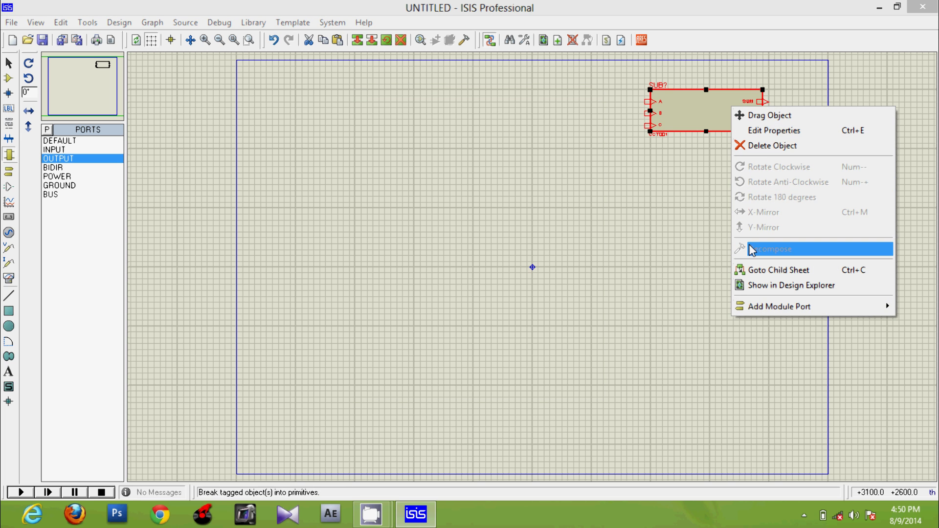
{"action": "left_click", "coordinate": [753, 271]}
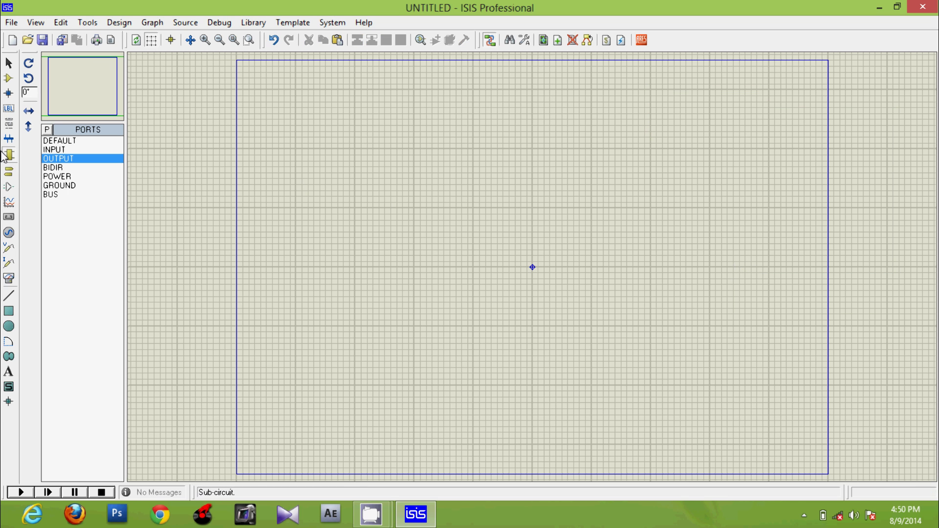
{"action": "left_click", "coordinate": [9, 172]}
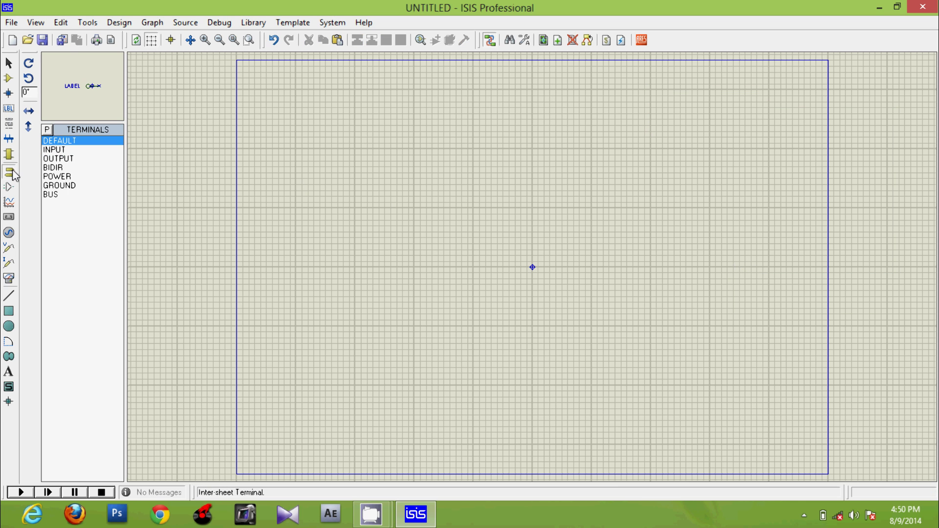
{"action": "left_click", "coordinate": [49, 150]}
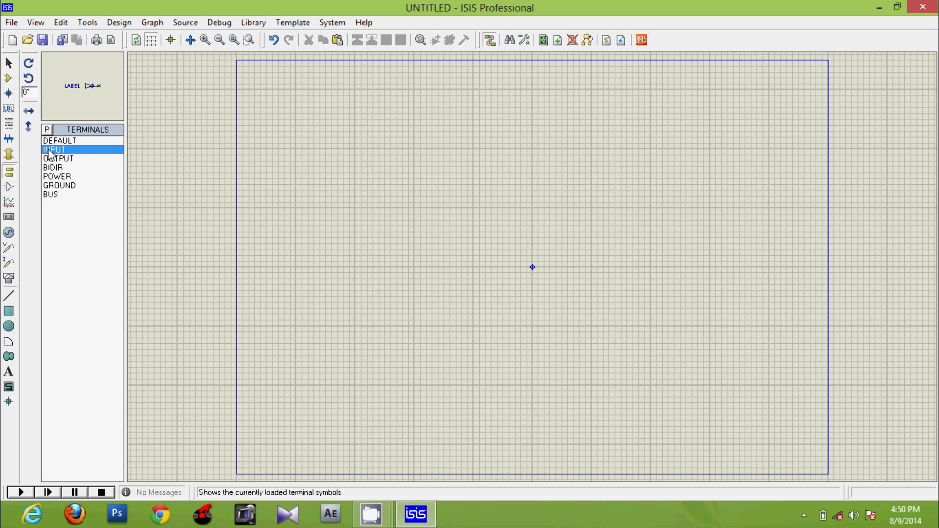
{"action": "left_click", "coordinate": [380, 195]}
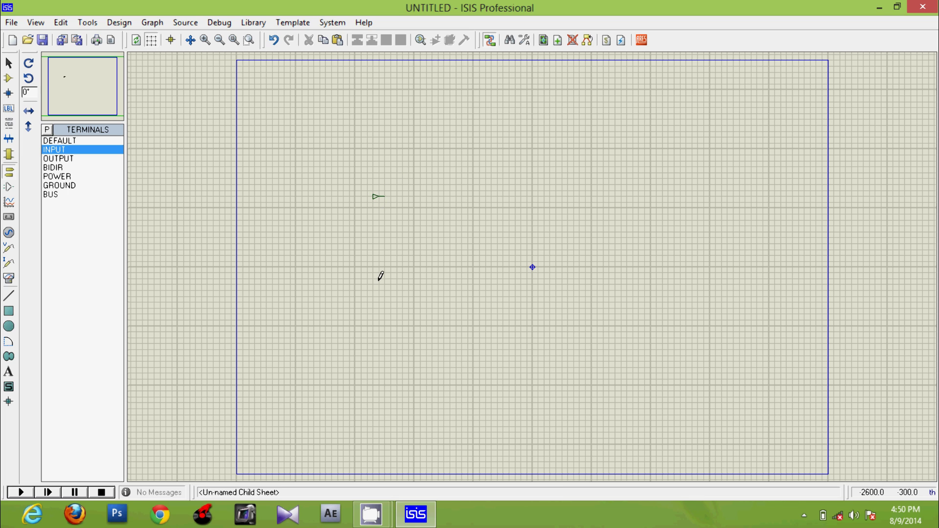
{"action": "left_click", "coordinate": [379, 277]}
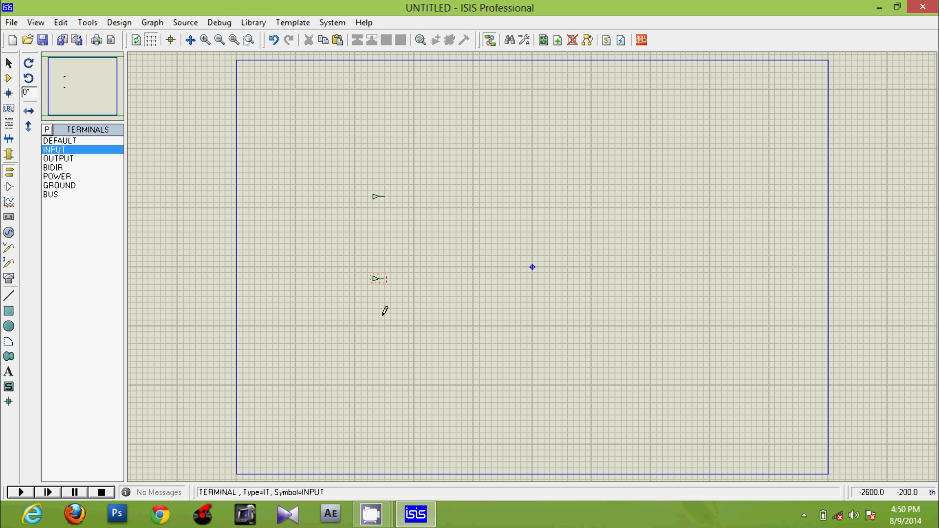
{"action": "left_click", "coordinate": [380, 360]}
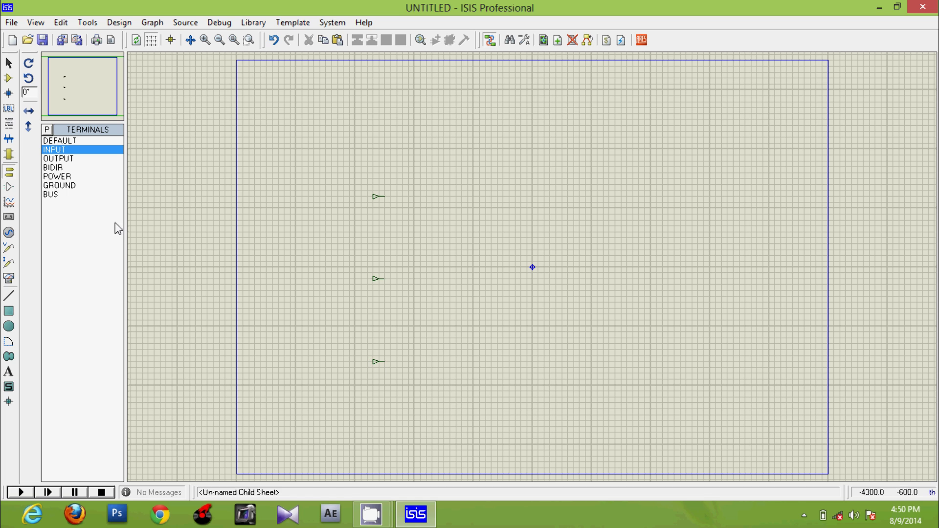
{"action": "left_click", "coordinate": [14, 79]}
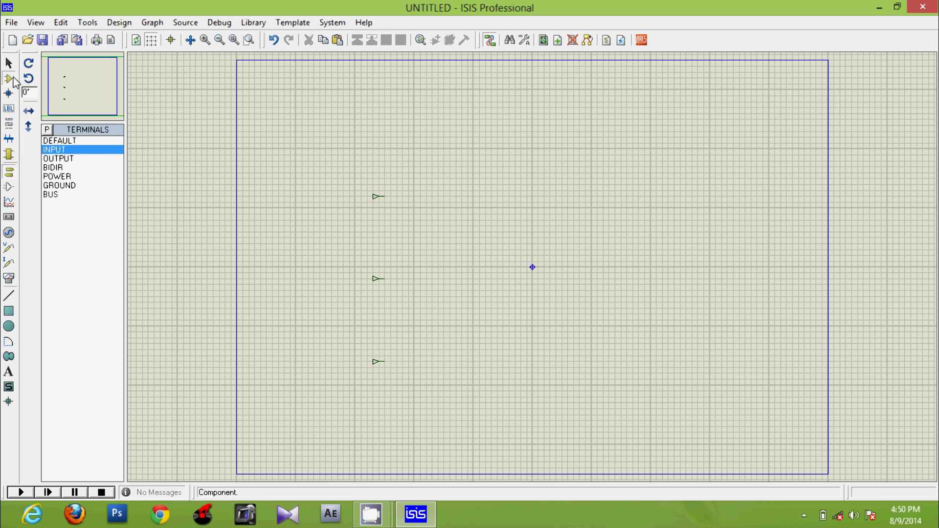
- Place XOR gate U1 and wire the top two input terminals to its inputs
{"action": "left_click", "coordinate": [58, 177]}
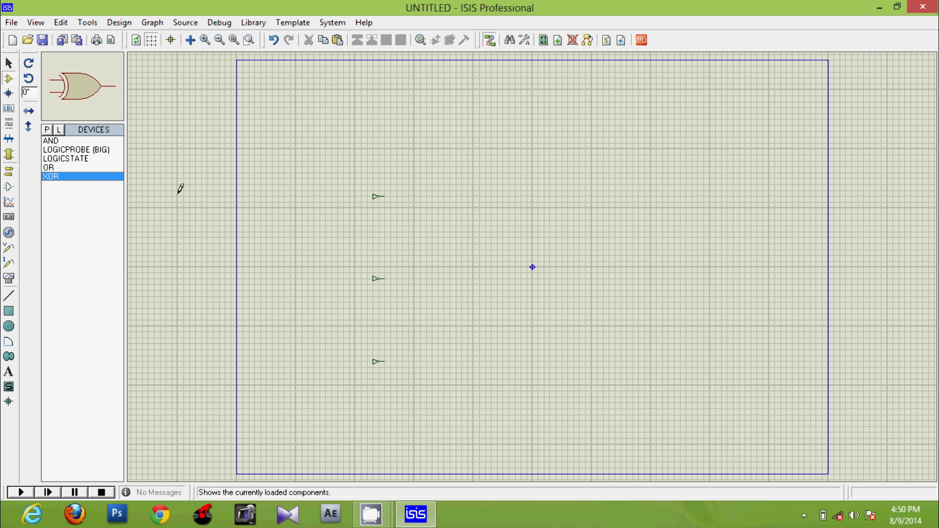
{"action": "left_click", "coordinate": [484, 200]}
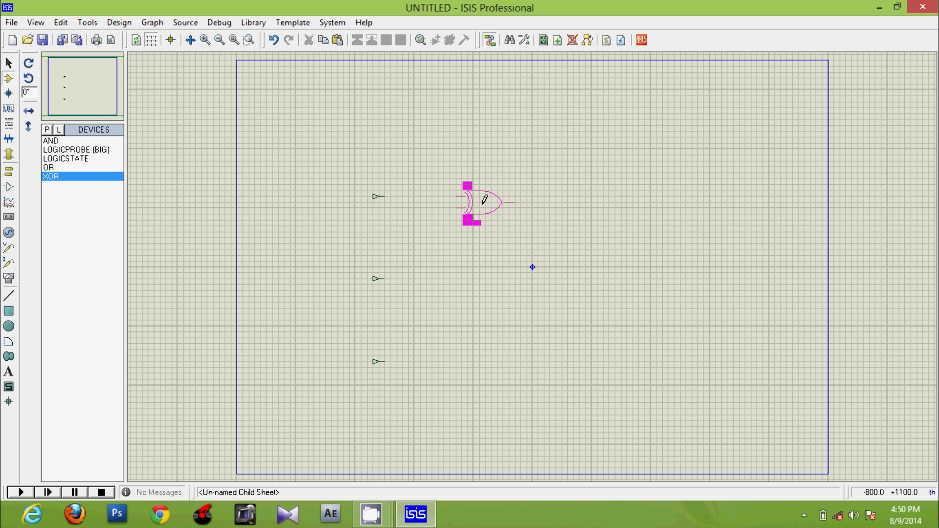
{"action": "left_click", "coordinate": [484, 202]}
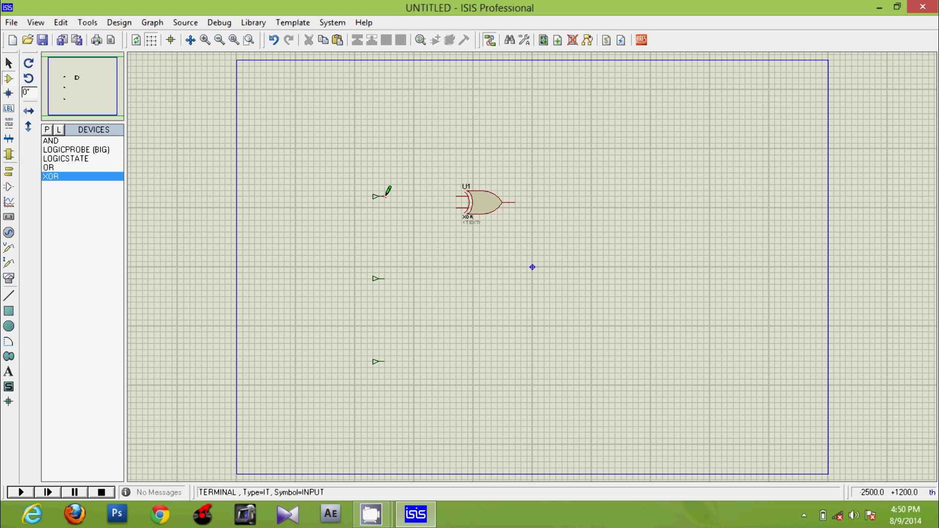
{"action": "left_click", "coordinate": [458, 197]}
{"action": "left_click", "coordinate": [386, 278]}
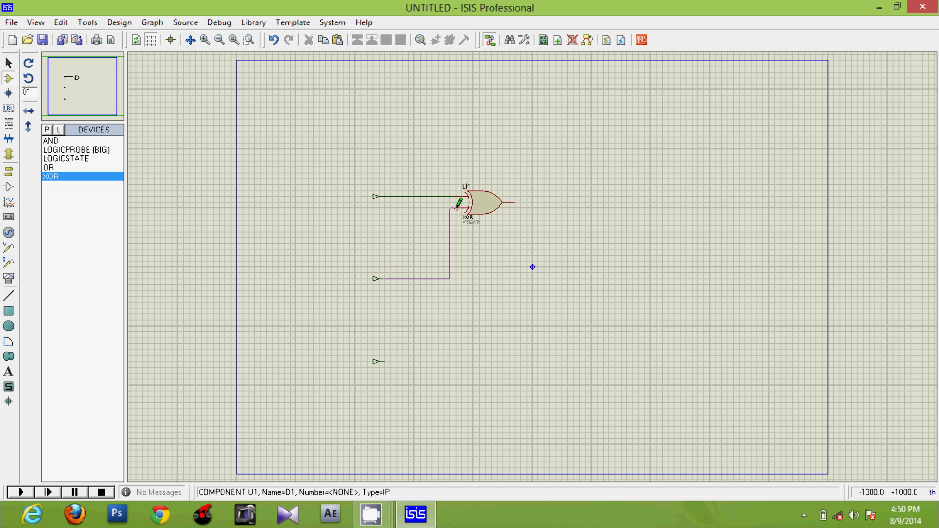
{"action": "left_click", "coordinate": [457, 207]}
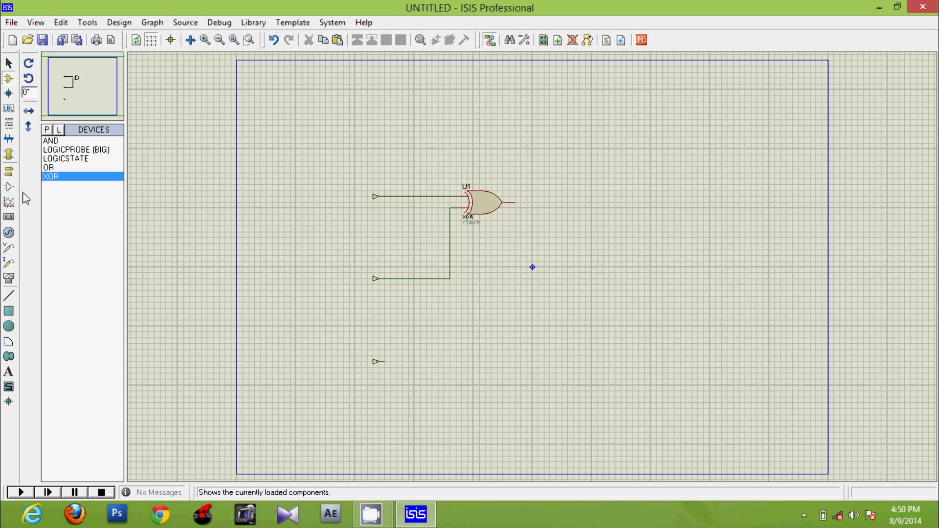
- Place XOR gate U2, feeding it U1's output and the bottom input terminal
{"action": "left_click", "coordinate": [49, 177]}
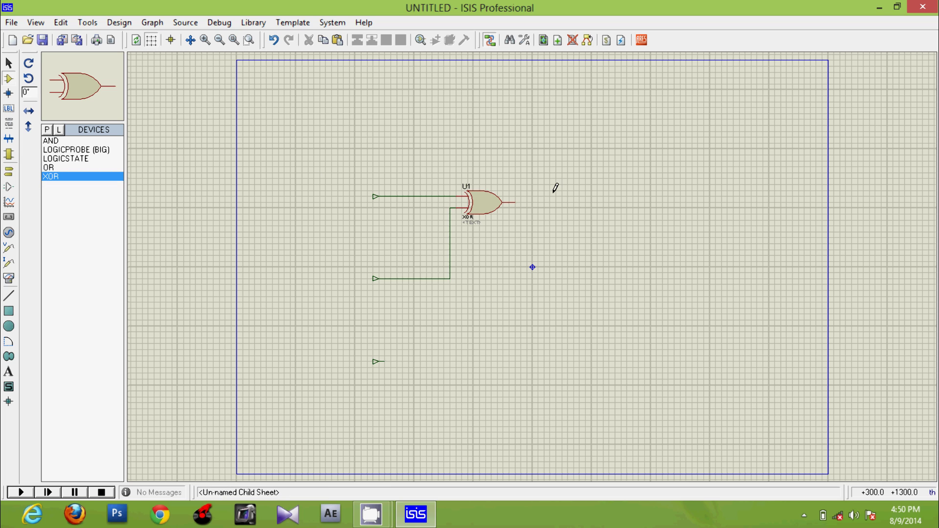
{"action": "left_click", "coordinate": [617, 200]}
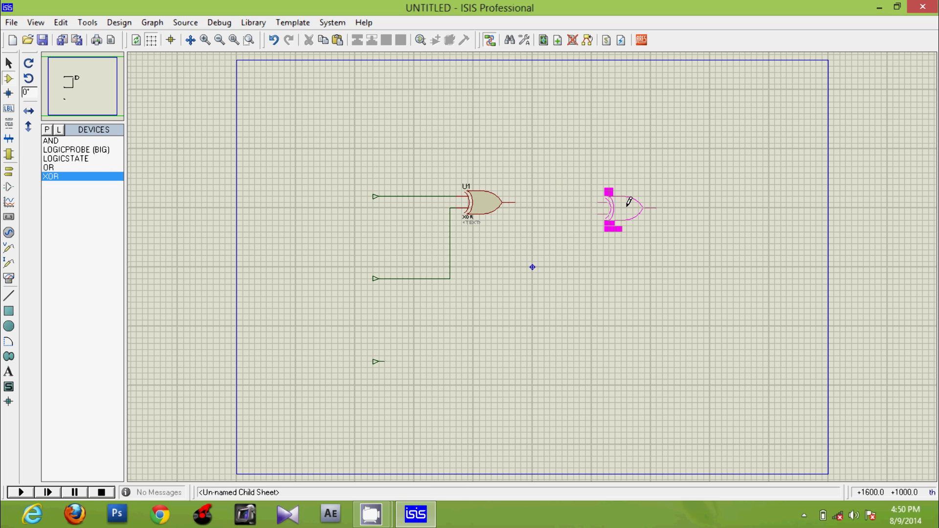
{"action": "left_click", "coordinate": [629, 201]}
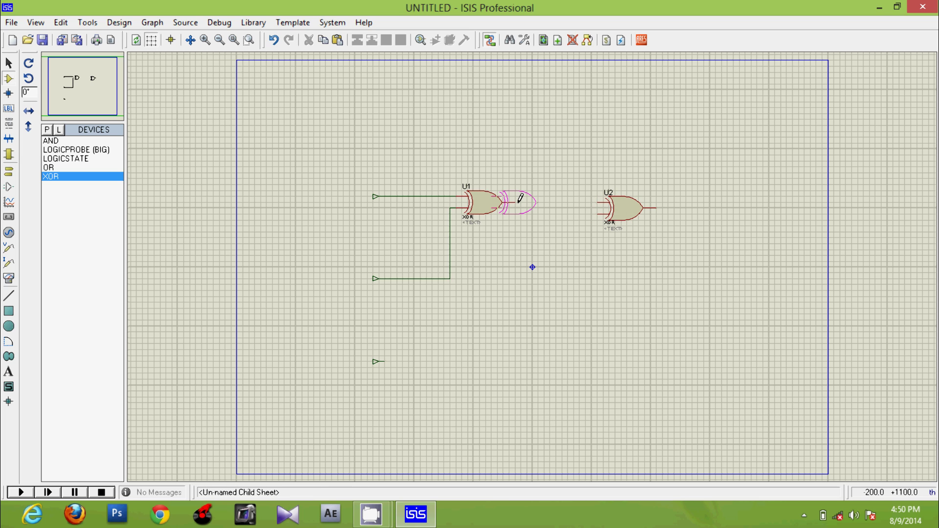
{"action": "key", "text": "Escape"}
{"action": "left_click", "coordinate": [517, 199]}
{"action": "left_click", "coordinate": [603, 203]}
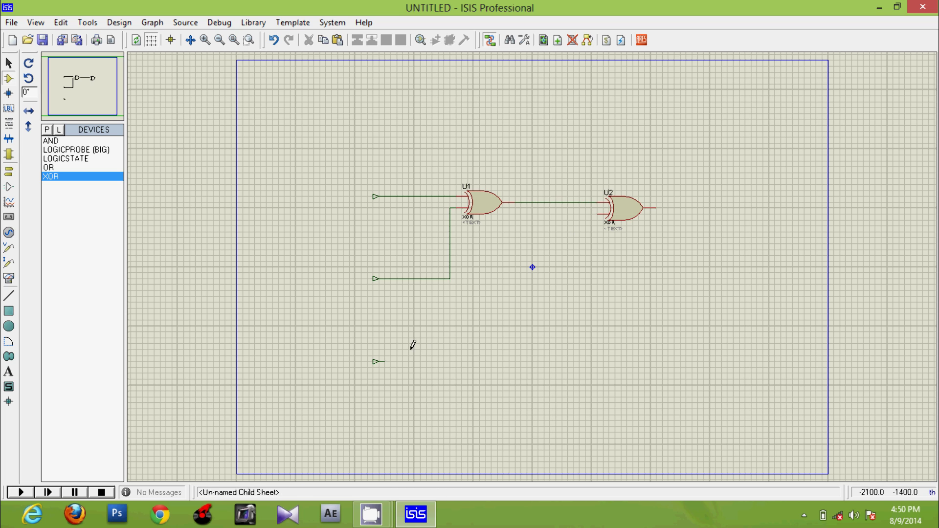
{"action": "left_click", "coordinate": [386, 360]}
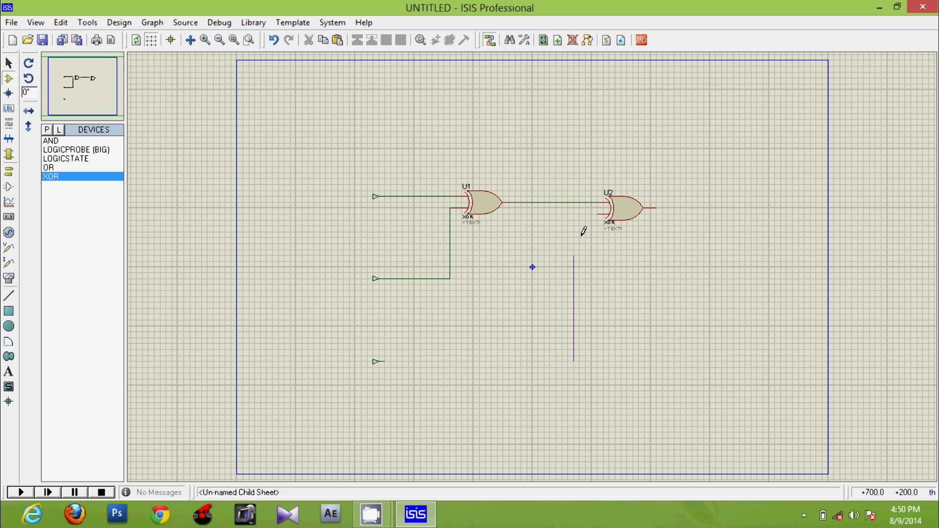
{"action": "left_click", "coordinate": [597, 213]}
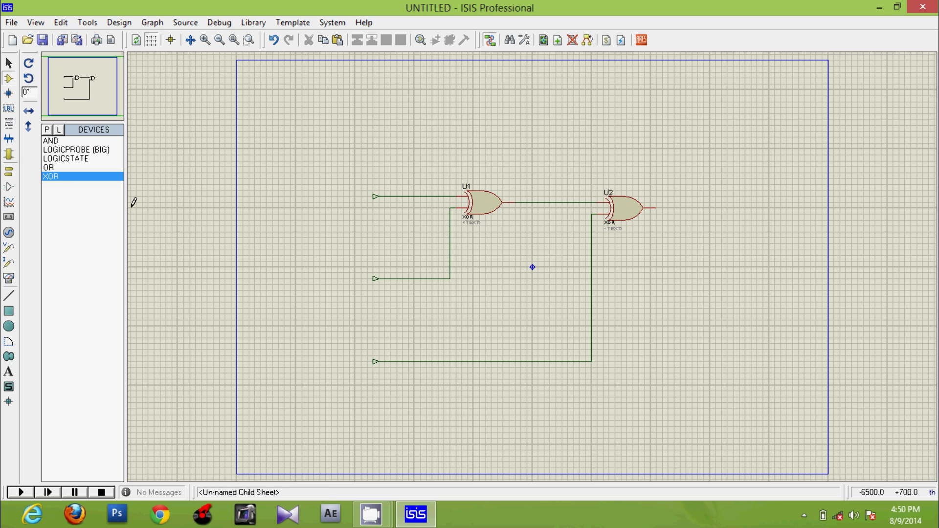
- Place AND gate U3 below the XOR gates, fed by the top and middle inputs
{"action": "left_click", "coordinate": [49, 140]}
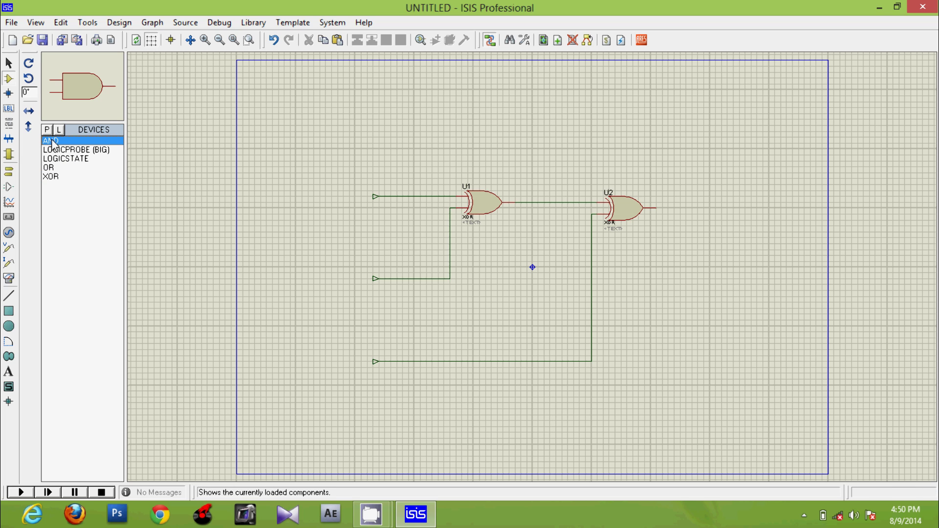
{"action": "left_click", "coordinate": [533, 283]}
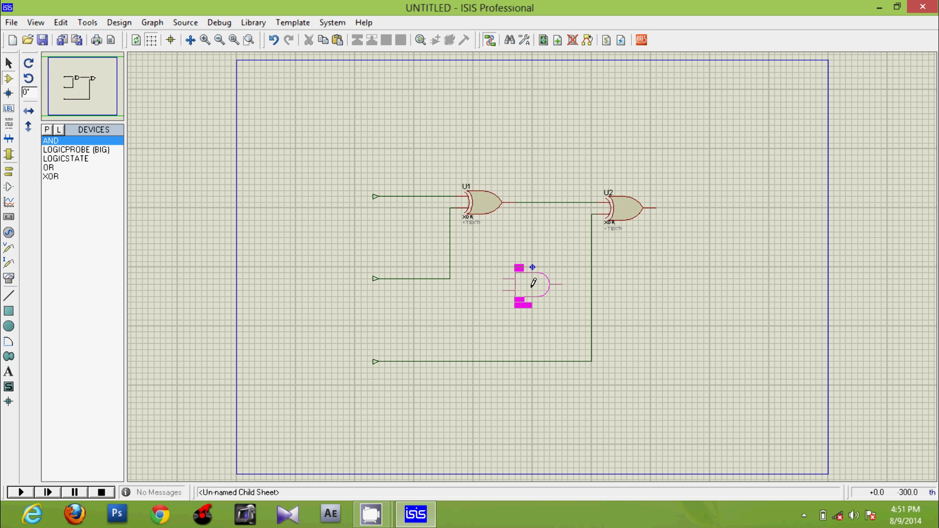
{"action": "left_click", "coordinate": [533, 283]}
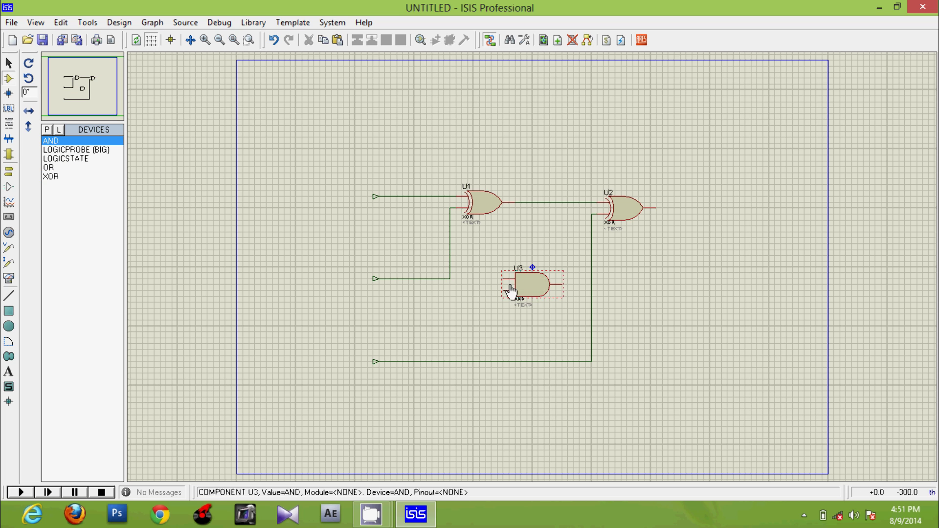
{"action": "left_click", "coordinate": [450, 278]}
{"action": "left_click", "coordinate": [505, 279]}
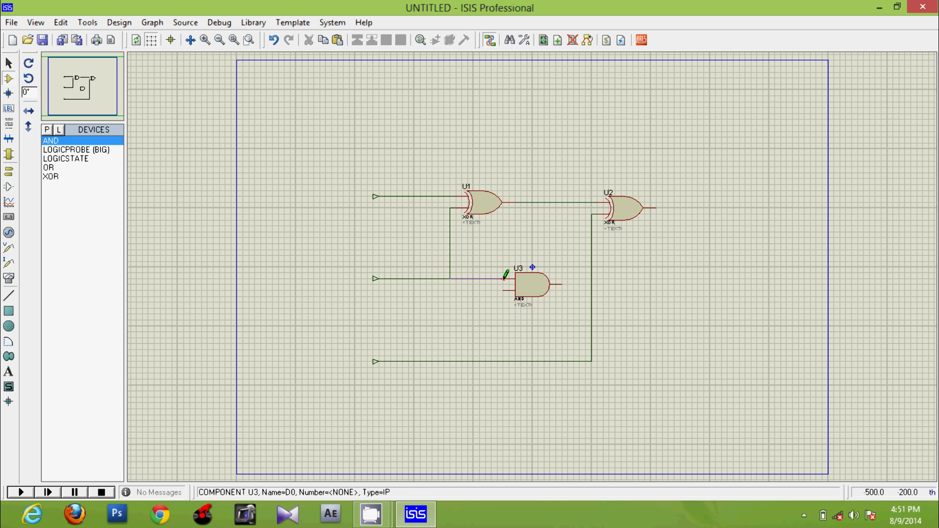
{"action": "left_click", "coordinate": [415, 196]}
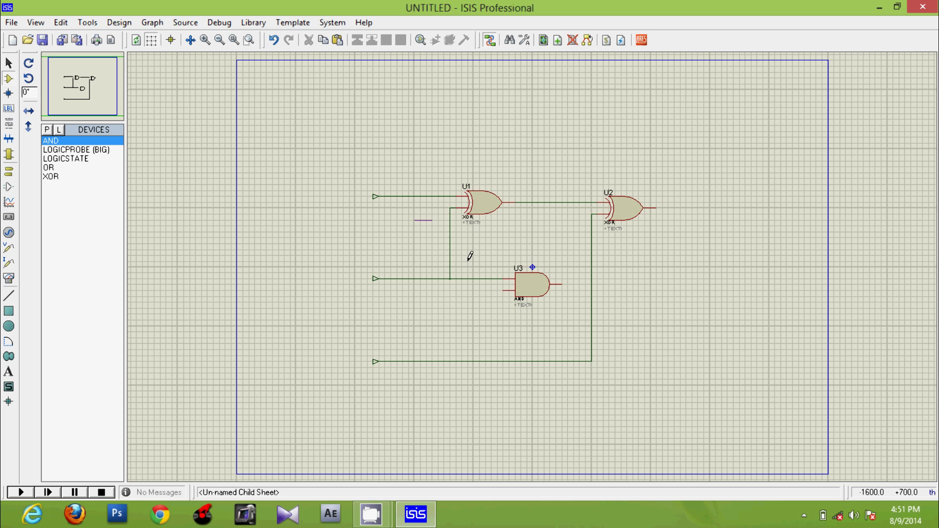
{"action": "left_click", "coordinate": [506, 291]}
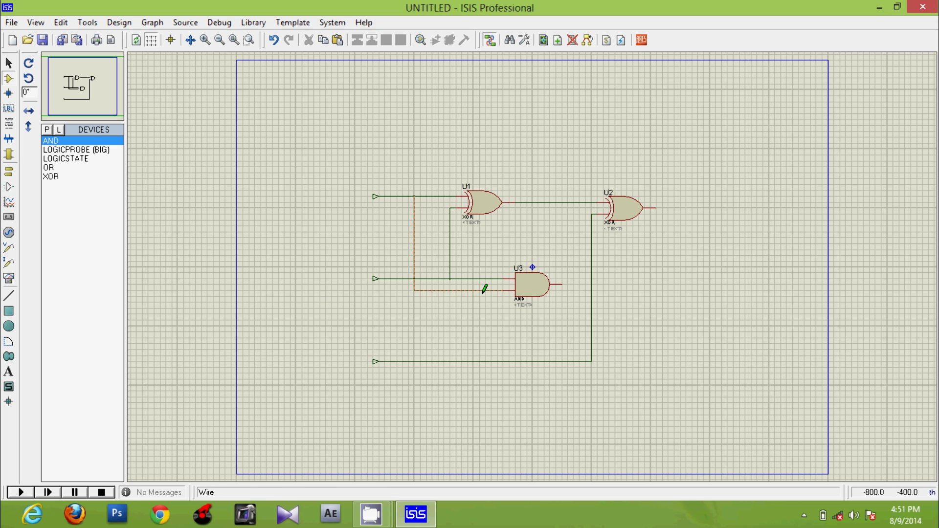
- Place AND gate U4, wired to the bottom input and the U1–U2 connection
{"action": "left_click", "coordinate": [637, 333]}
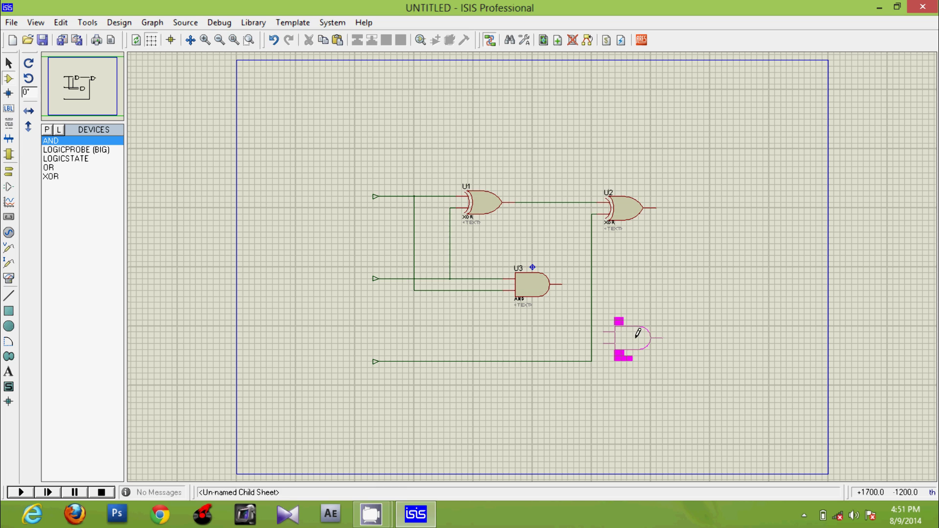
{"action": "left_click", "coordinate": [637, 333]}
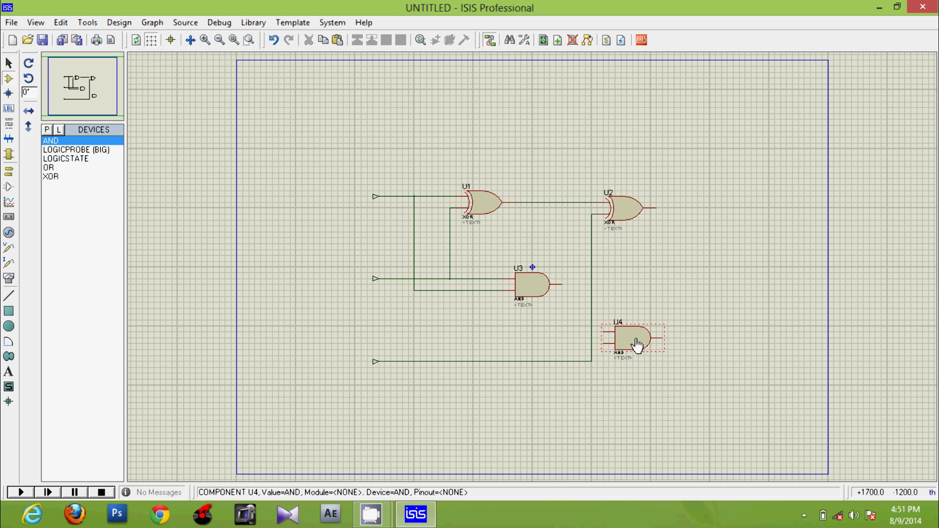
{"action": "left_click", "coordinate": [603, 343]}
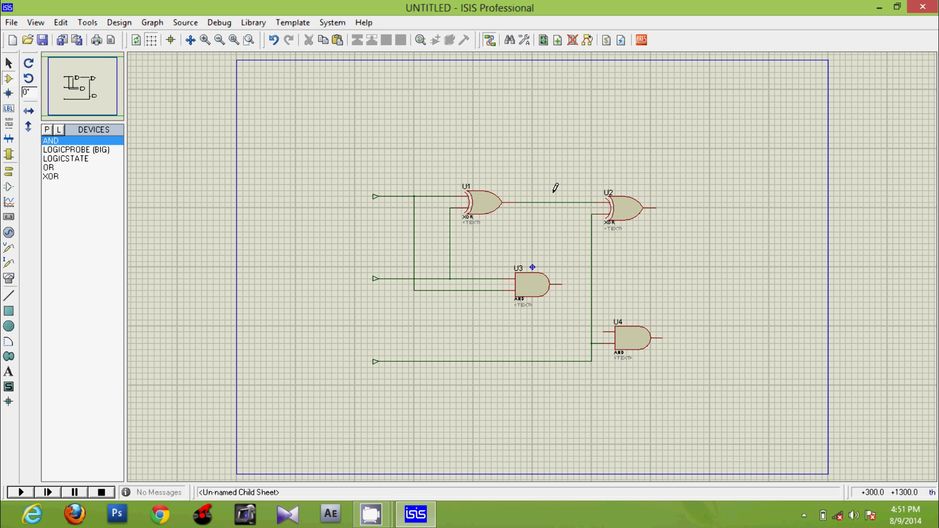
{"action": "left_click", "coordinate": [607, 331]}
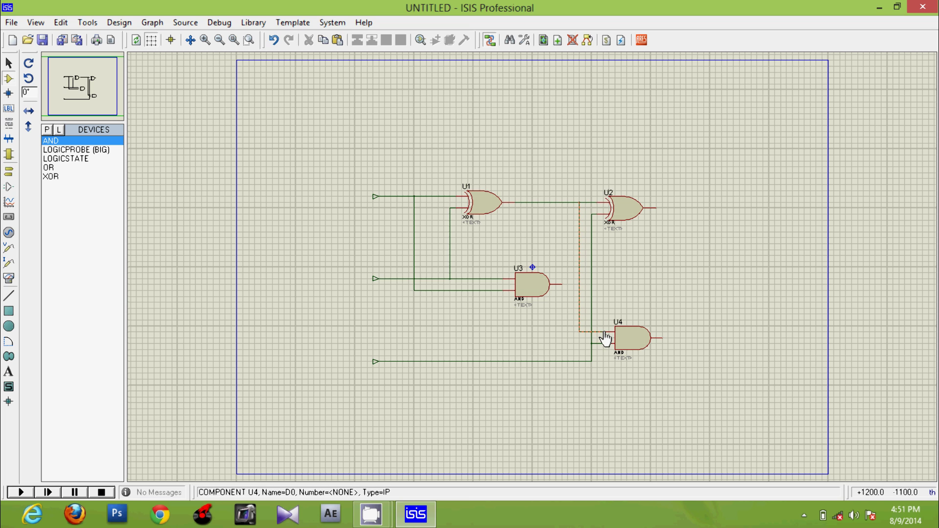
- Place OR gate U5 right of U4 and wire U3's and U4's outputs into it
{"action": "left_click", "coordinate": [70, 168]}
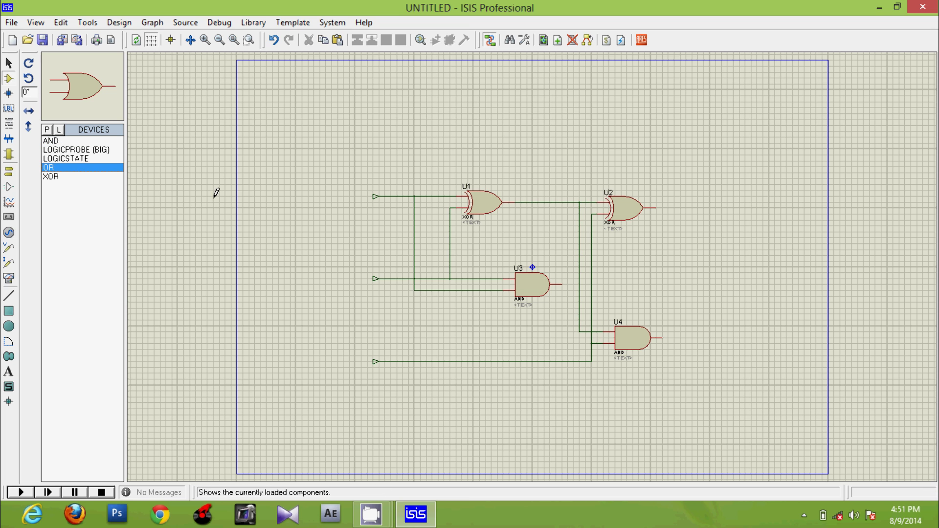
{"action": "left_click", "coordinate": [739, 305]}
{"action": "left_click", "coordinate": [738, 308]}
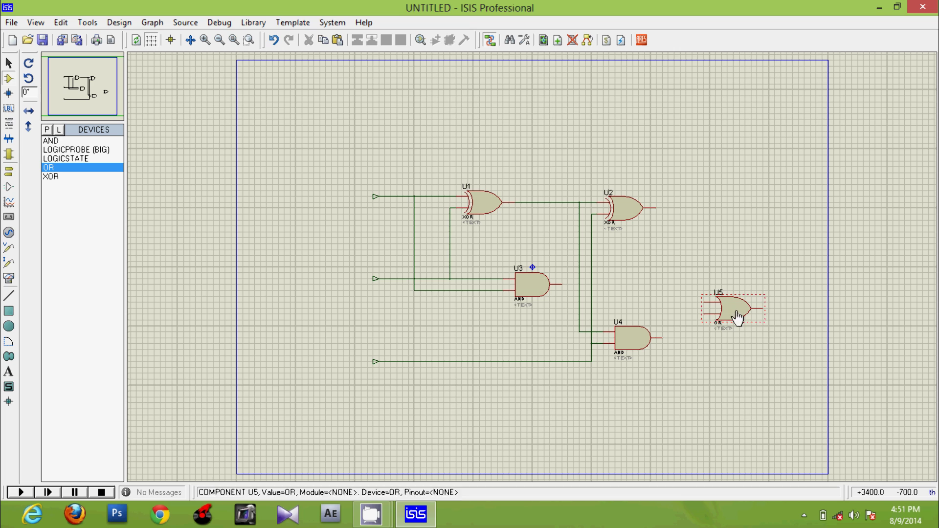
{"action": "left_click", "coordinate": [662, 338]}
{"action": "left_click", "coordinate": [705, 313]}
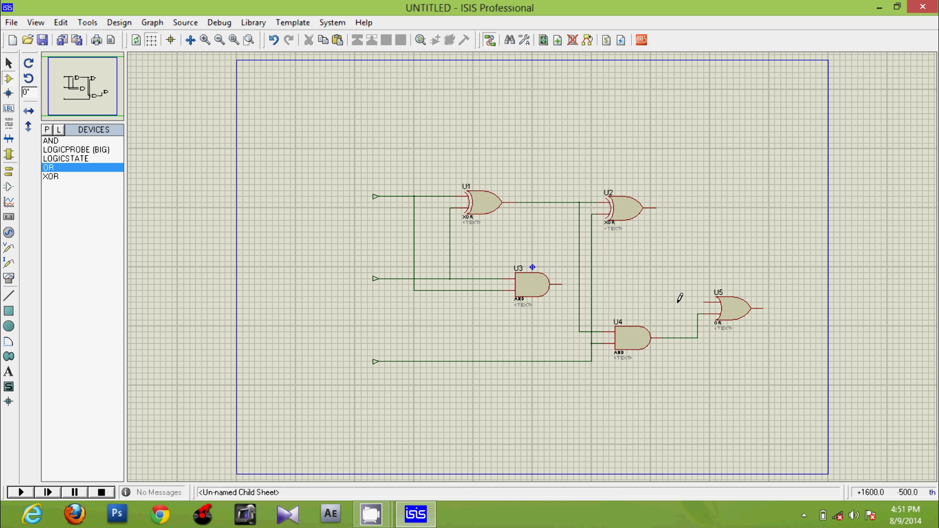
{"action": "left_click", "coordinate": [714, 304]}
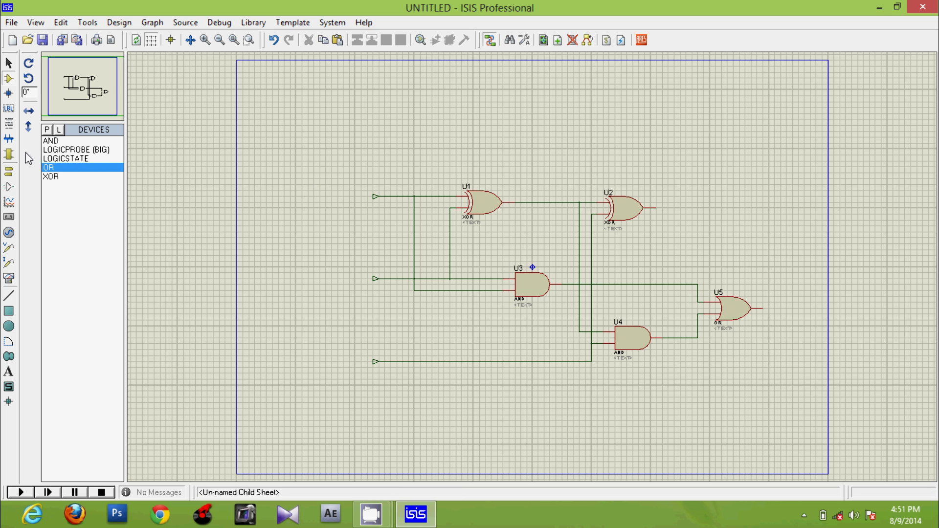
- Place OUTPUT terminals right of U2 and U5 and wire each gate's output to one
{"action": "left_click", "coordinate": [8, 171]}
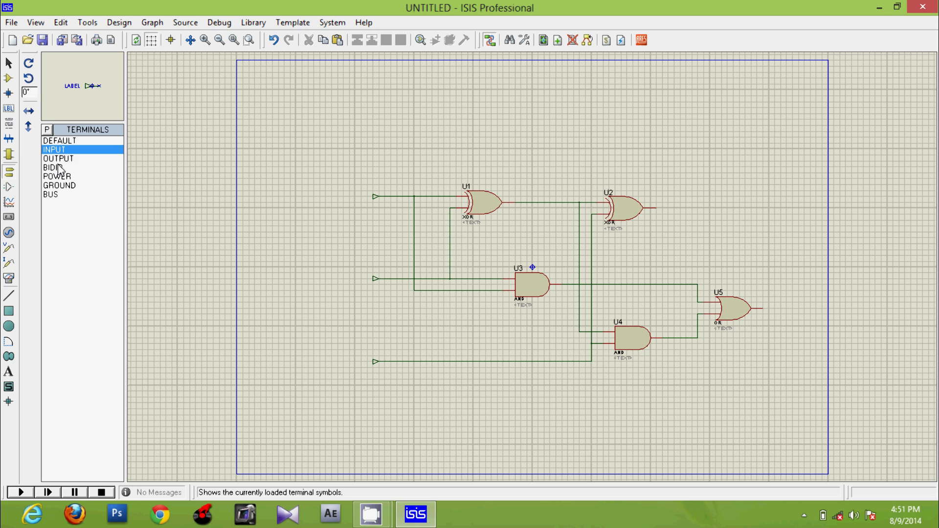
{"action": "left_click", "coordinate": [58, 160]}
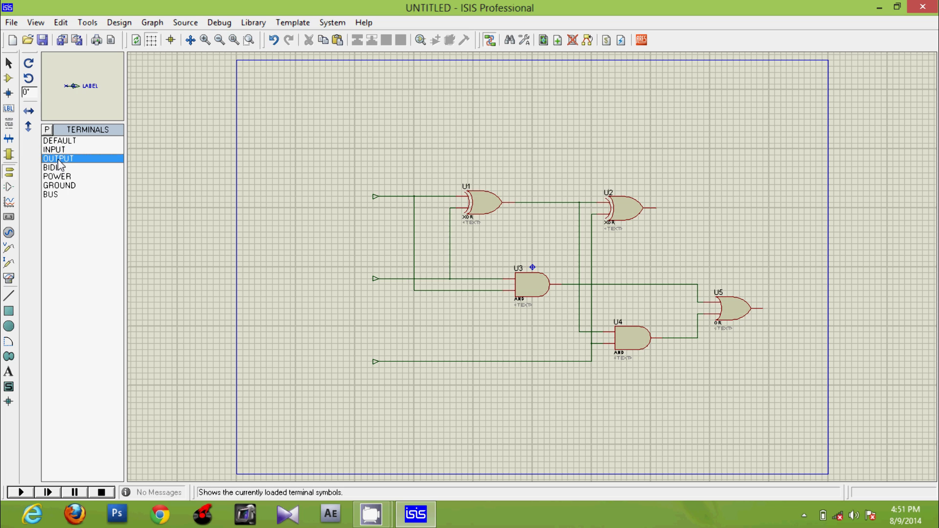
{"action": "left_click", "coordinate": [747, 207]}
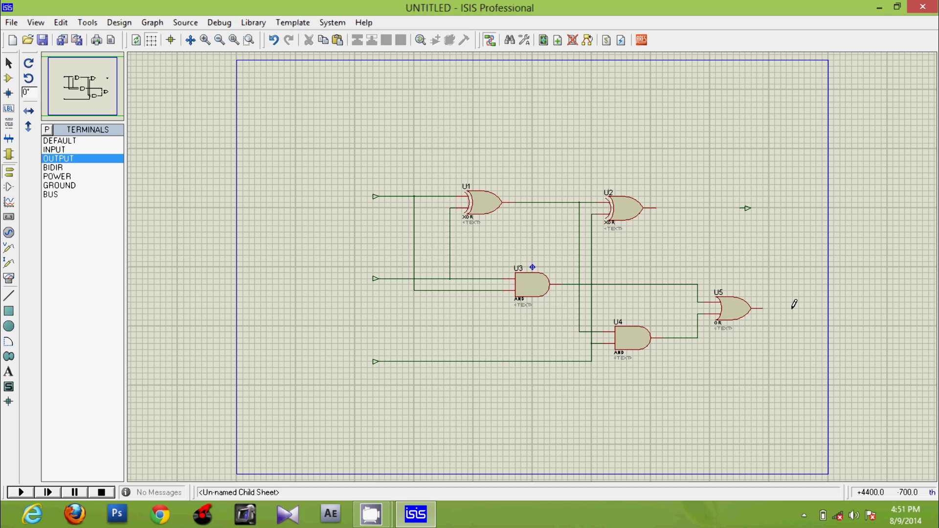
{"action": "left_click", "coordinate": [793, 306]}
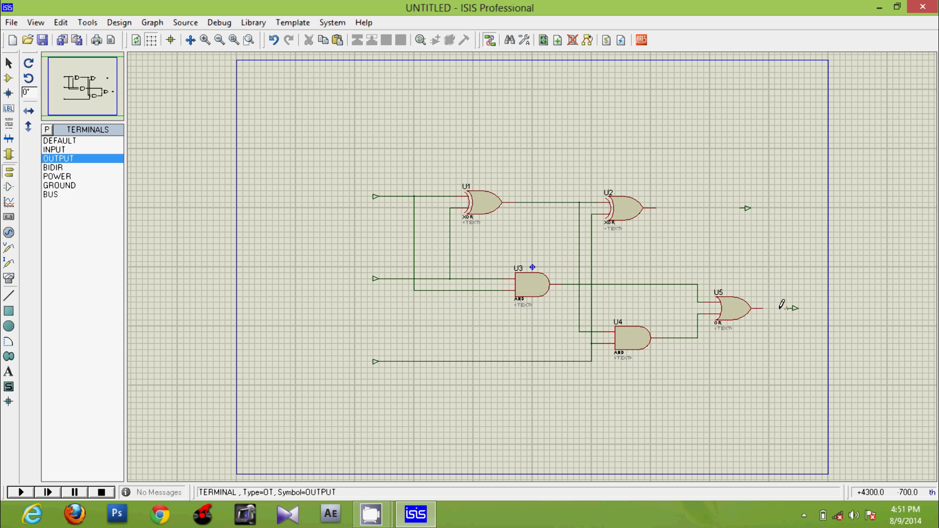
{"action": "left_click", "coordinate": [765, 303]}
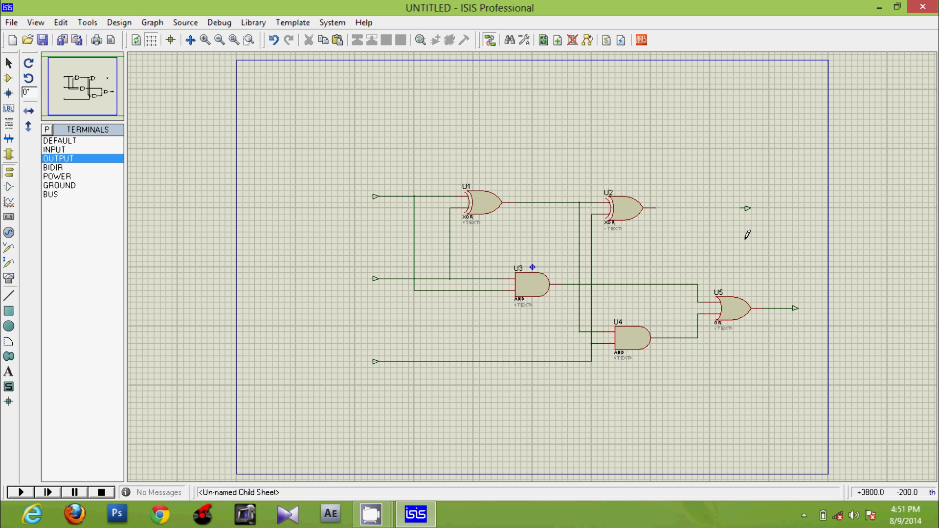
{"action": "left_click", "coordinate": [740, 208]}
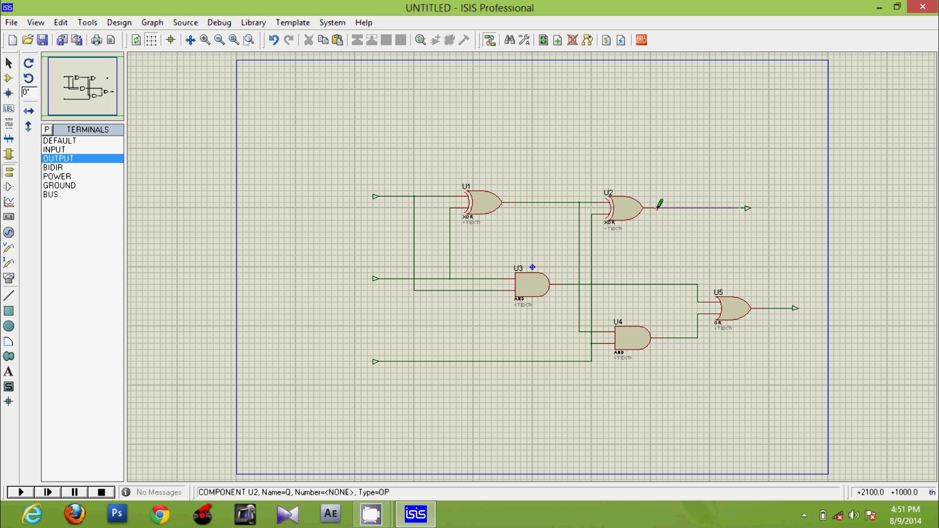
{"action": "left_click", "coordinate": [658, 208]}
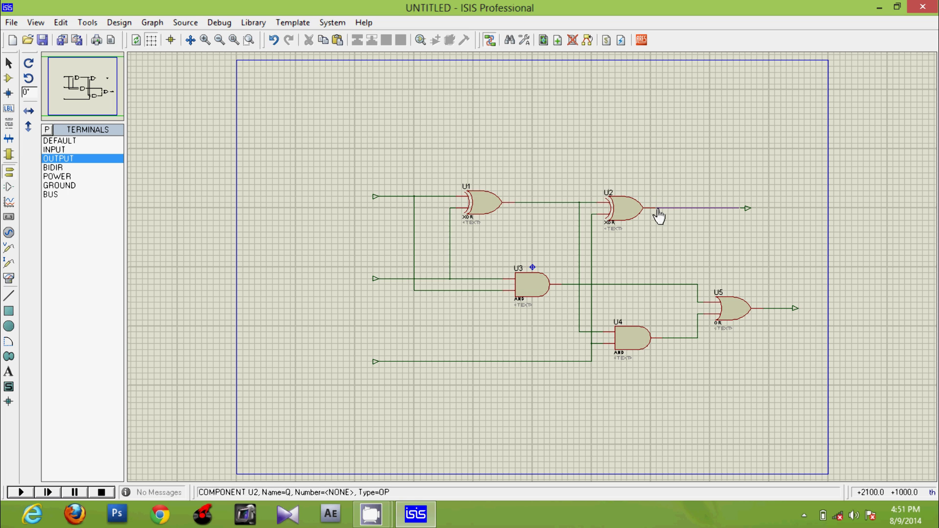
- Label the three input terminals A, B and C
{"action": "double_click", "coordinate": [380, 196]}
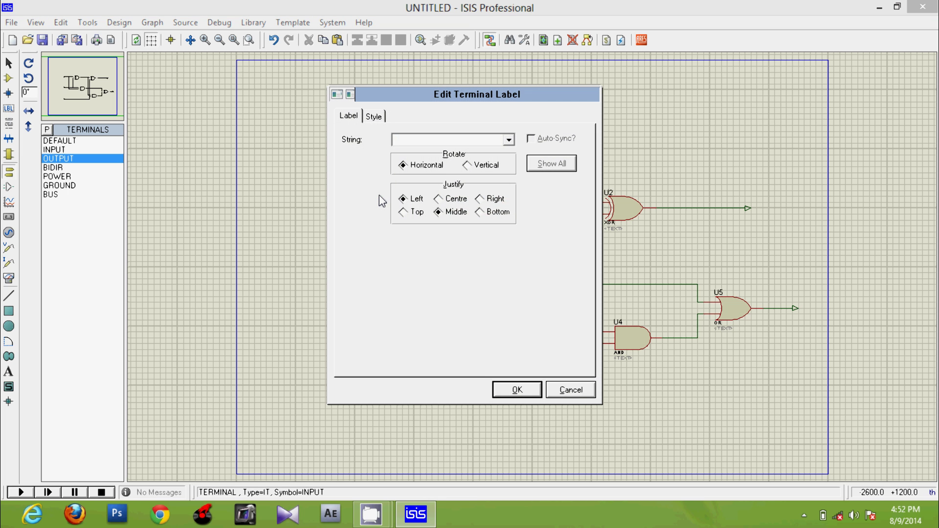
{"action": "type", "text": "A"}
{"action": "key", "text": "Return"}
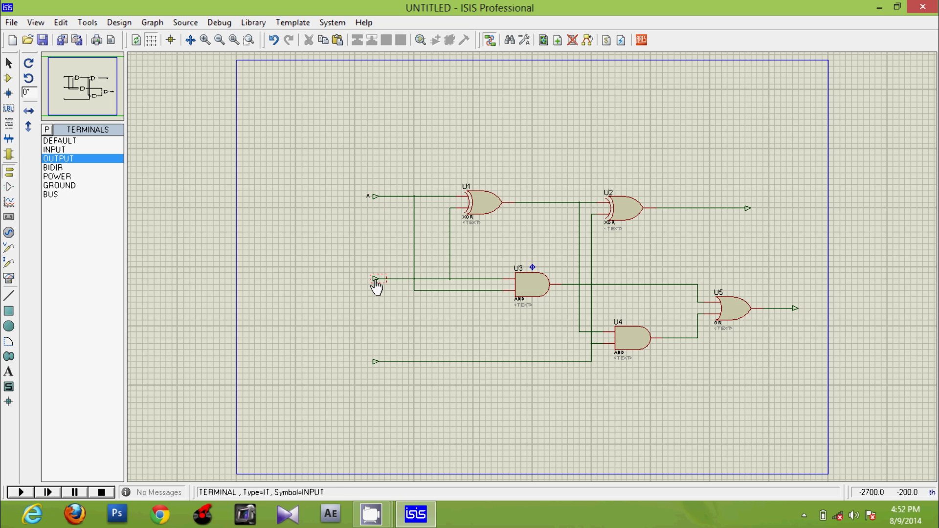
{"action": "double_click", "coordinate": [376, 280]}
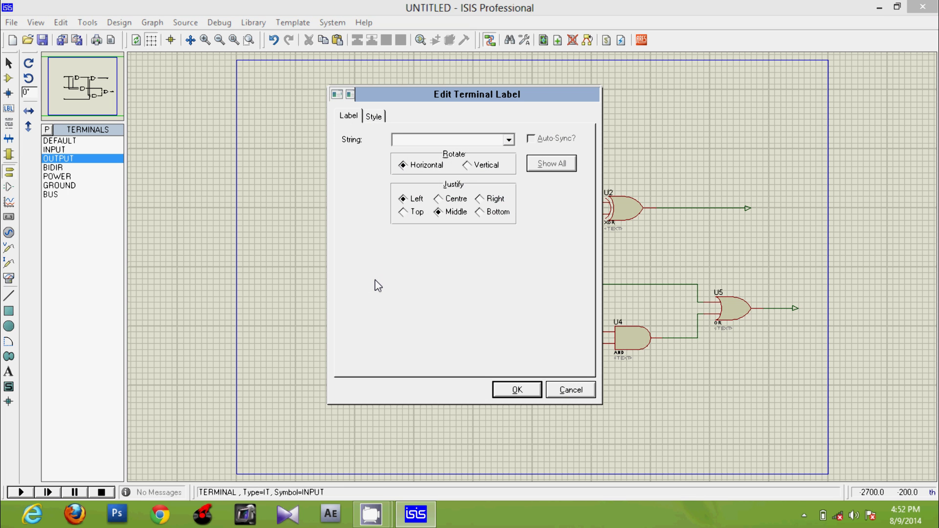
{"action": "key", "text": "Return"}
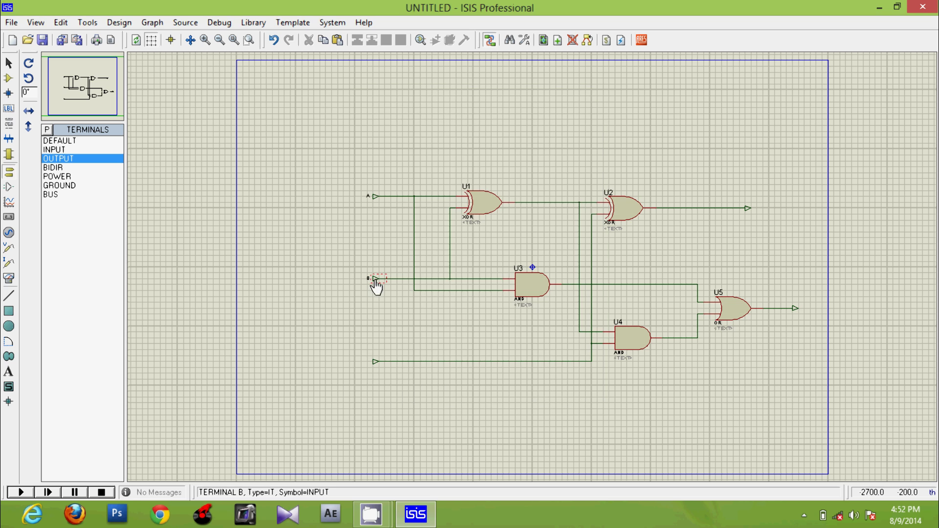
{"action": "double_click", "coordinate": [376, 363]}
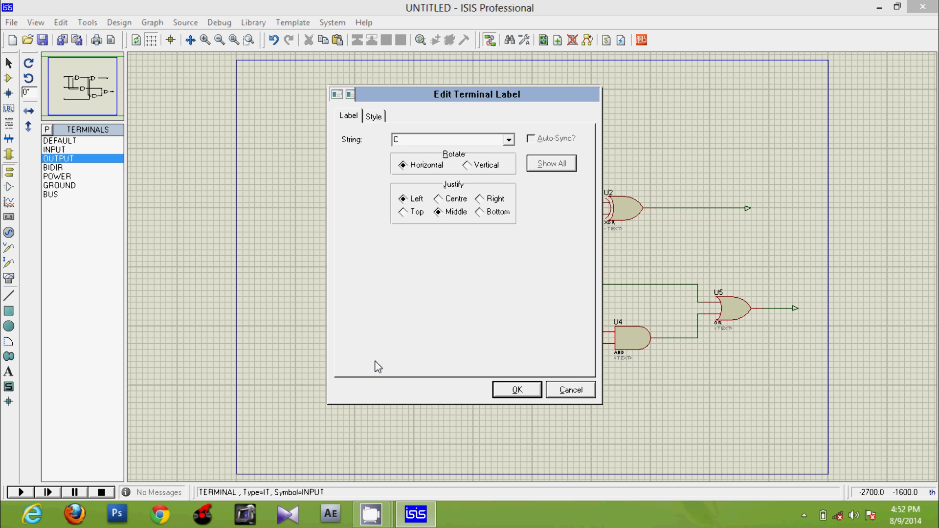
{"action": "key", "text": "Return"}
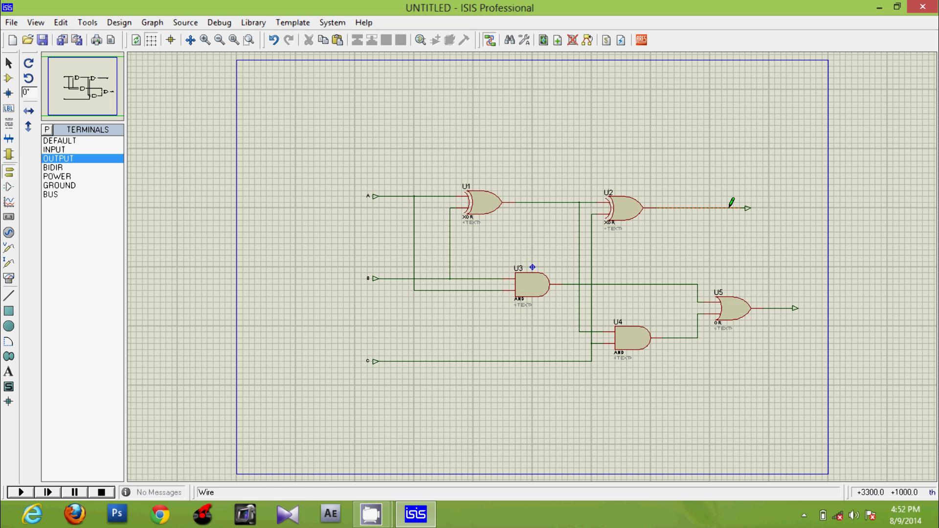
- Label U2's output terminal SUM and U5's output terminal CARRY
{"action": "double_click", "coordinate": [750, 210]}
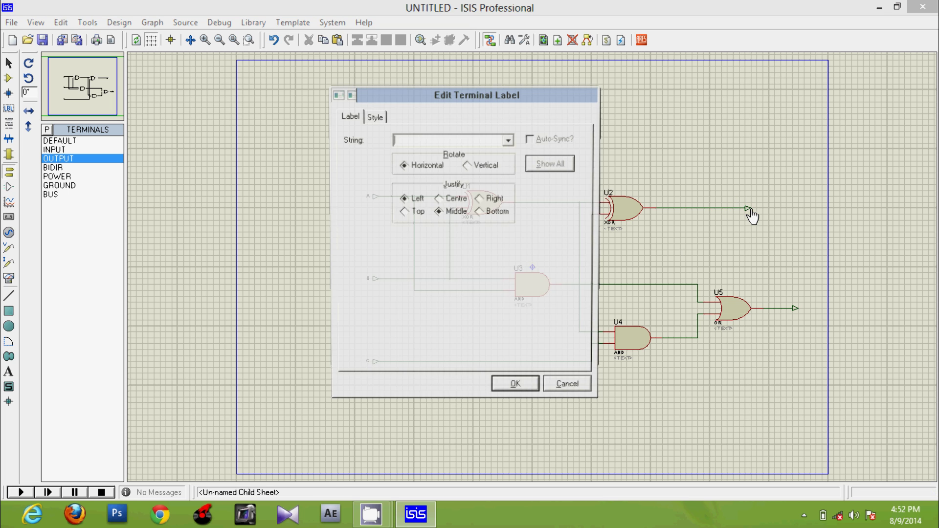
{"action": "type", "text": "SUM"}
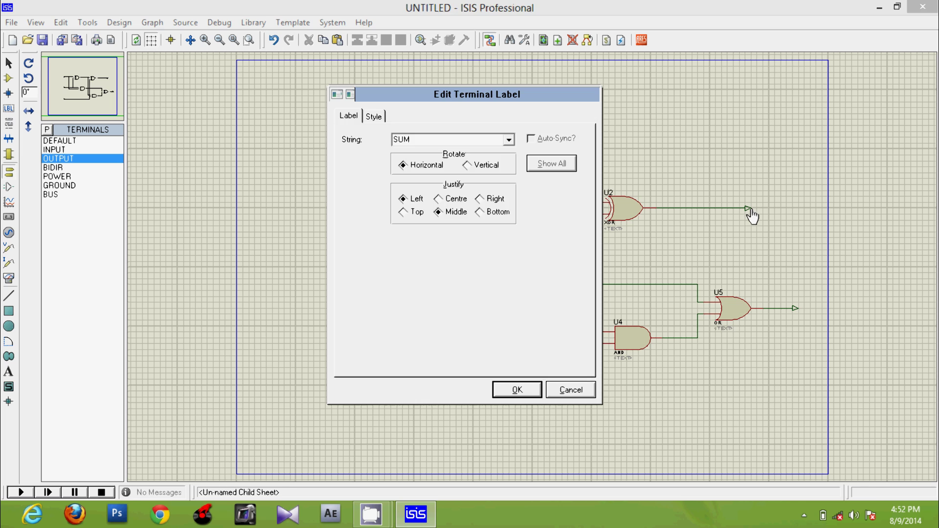
{"action": "key", "text": "Return"}
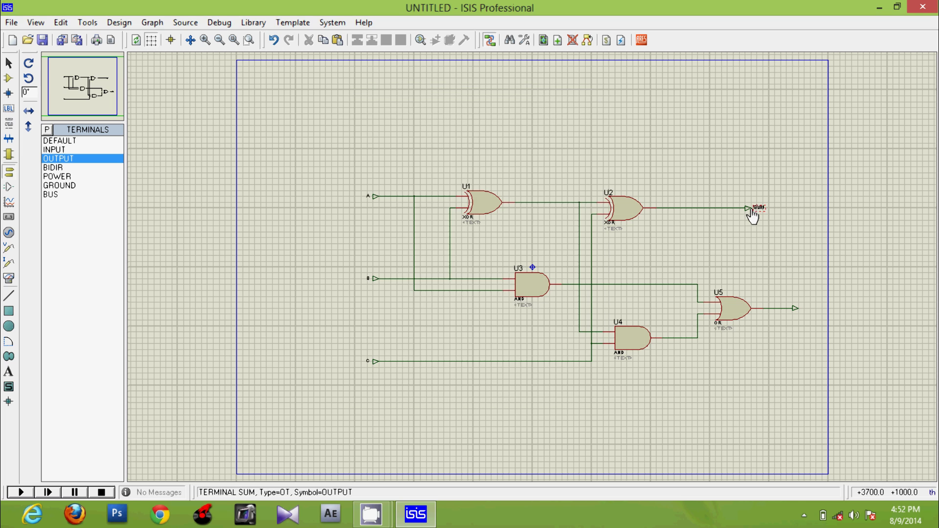
{"action": "double_click", "coordinate": [795, 310]}
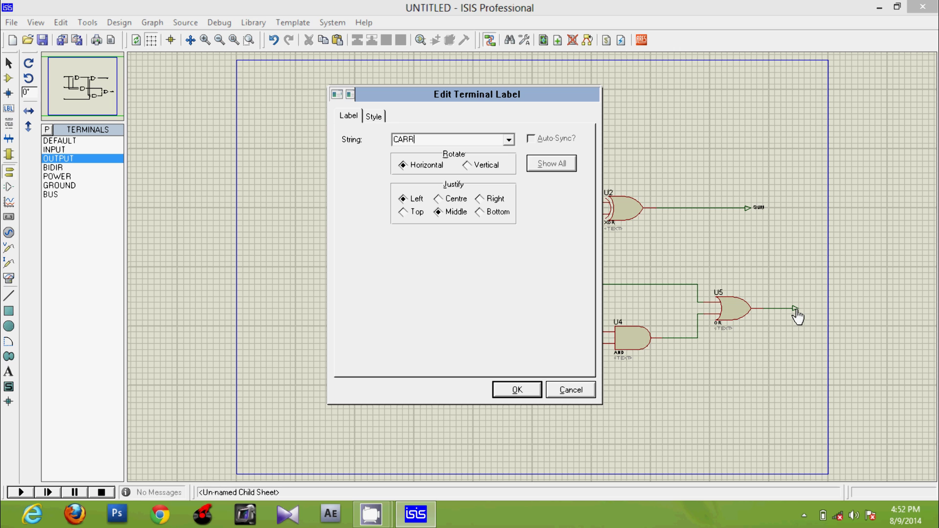
{"action": "key", "text": "Return"}
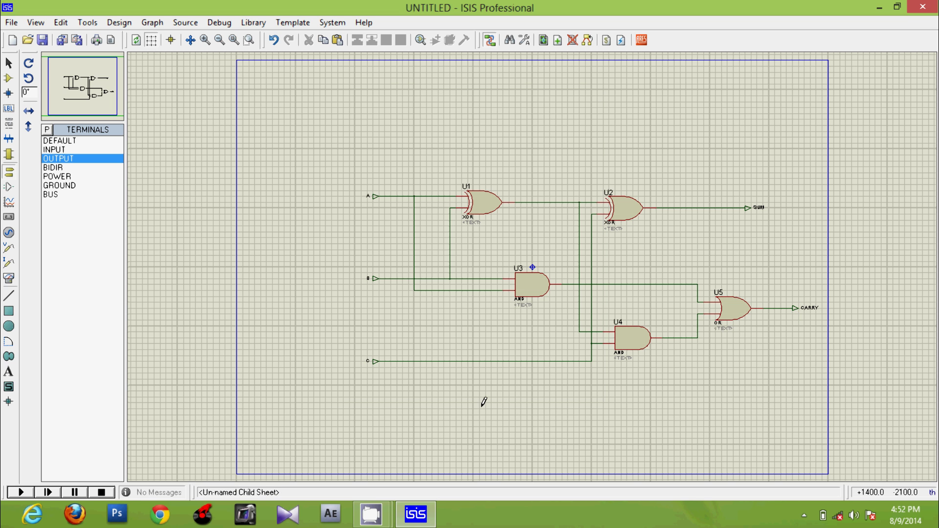
- Return to the root sheet and copy the SUB? subcircuit block
{"action": "right_click", "coordinate": [323, 248]}
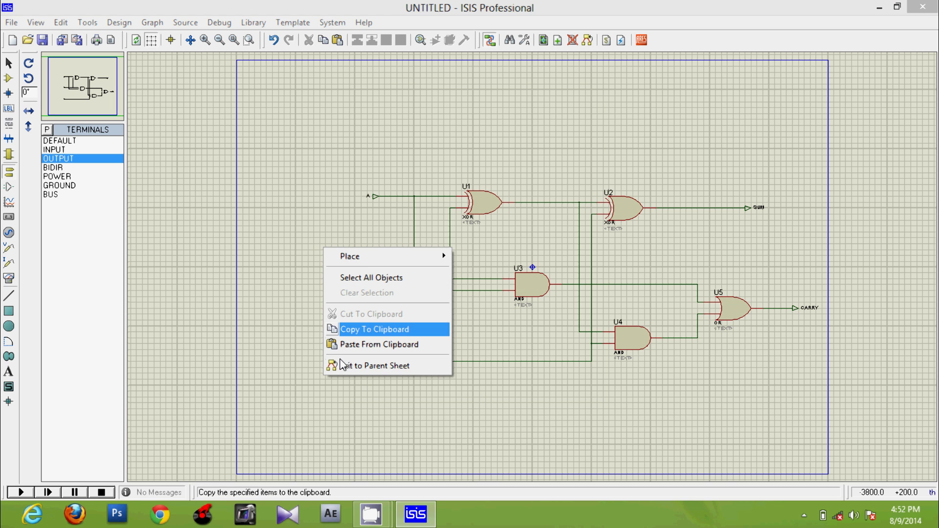
{"action": "left_click", "coordinate": [375, 367]}
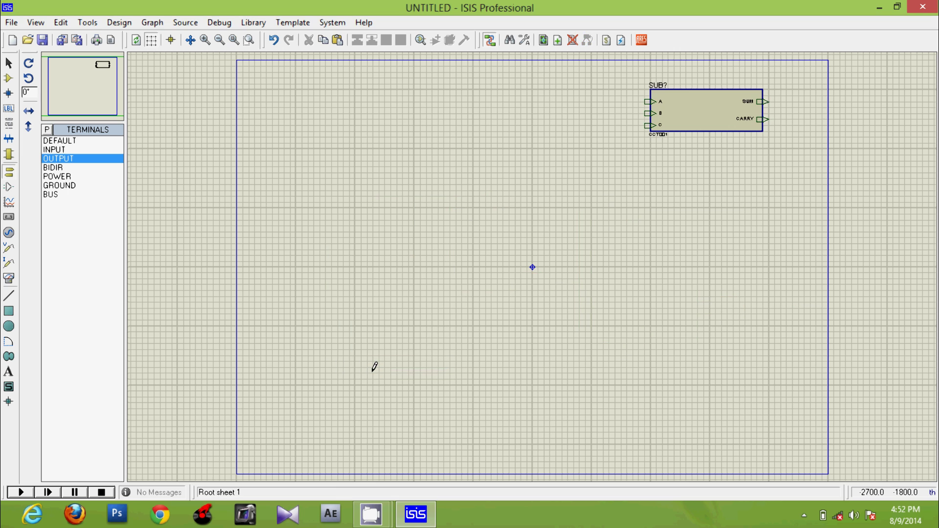
{"action": "left_click", "coordinate": [693, 132]}
{"action": "left_click", "coordinate": [61, 23]}
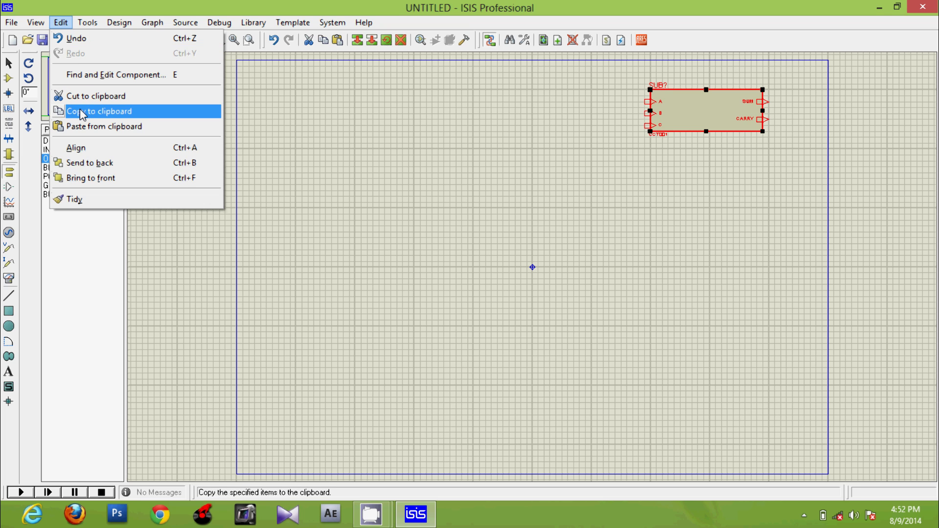
{"action": "left_click", "coordinate": [82, 113]}
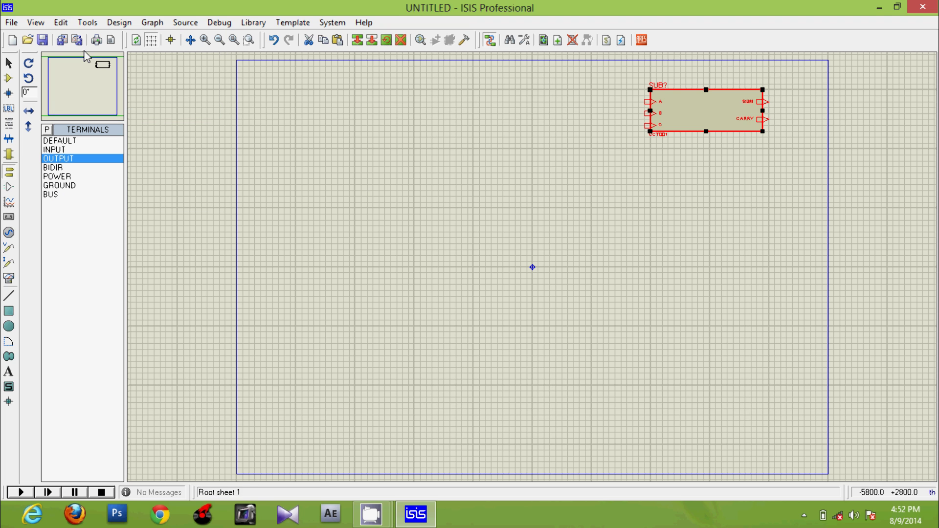
- Paste three copies of the SUB? block, stacking each below the previous one
{"action": "left_click", "coordinate": [61, 23]}
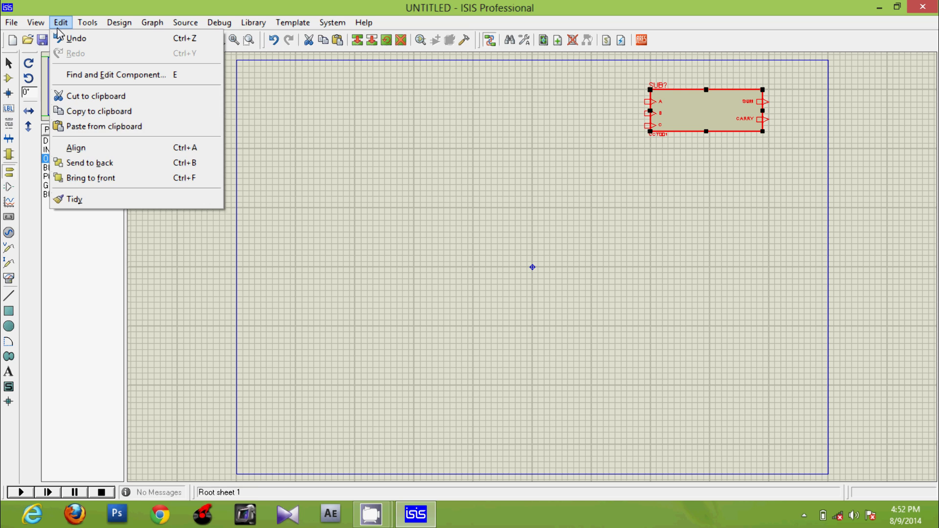
{"action": "left_click", "coordinate": [76, 127]}
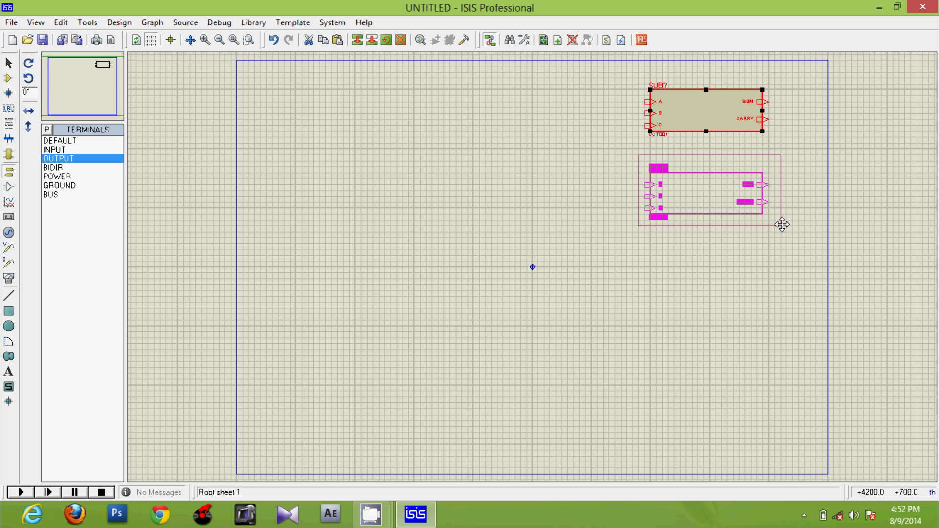
{"action": "left_click", "coordinate": [781, 223]}
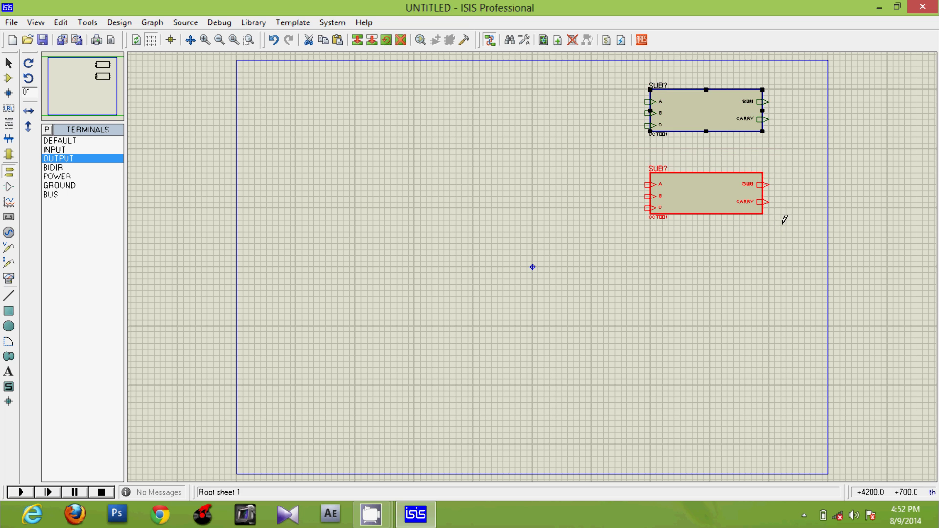
{"action": "left_click", "coordinate": [60, 22]}
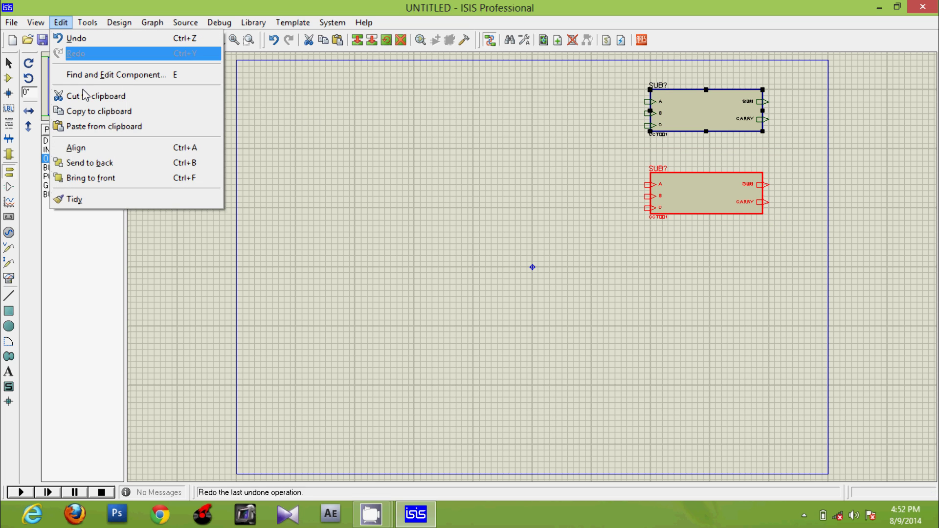
{"action": "left_click", "coordinate": [87, 128]}
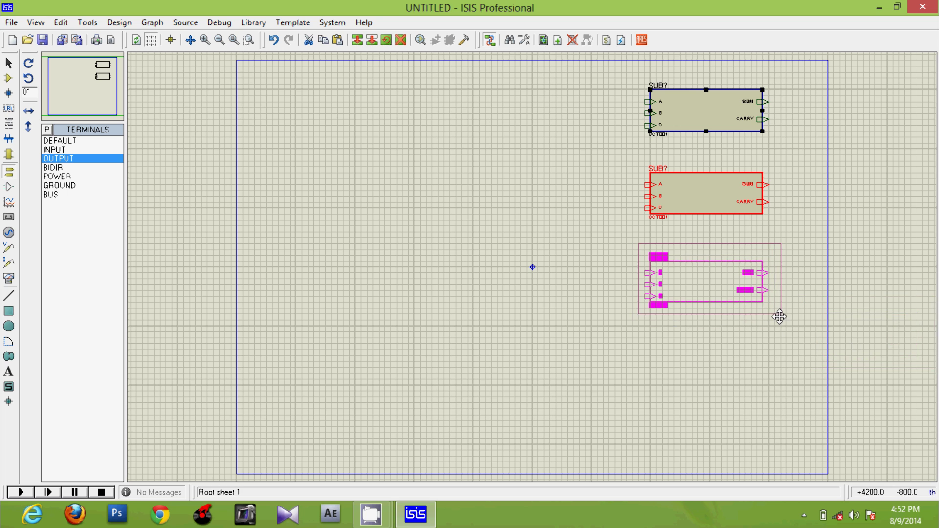
{"action": "left_click", "coordinate": [778, 313]}
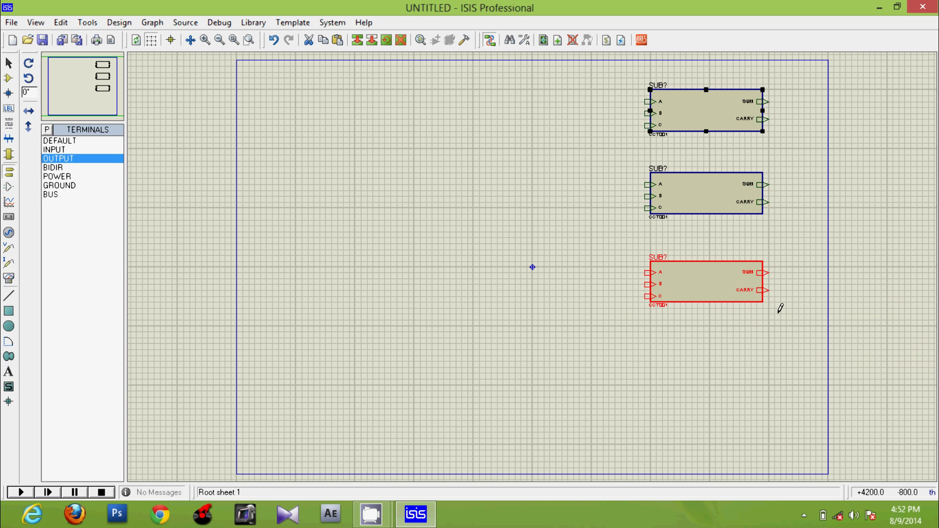
{"action": "left_click", "coordinate": [60, 22]}
{"action": "left_click", "coordinate": [81, 127]}
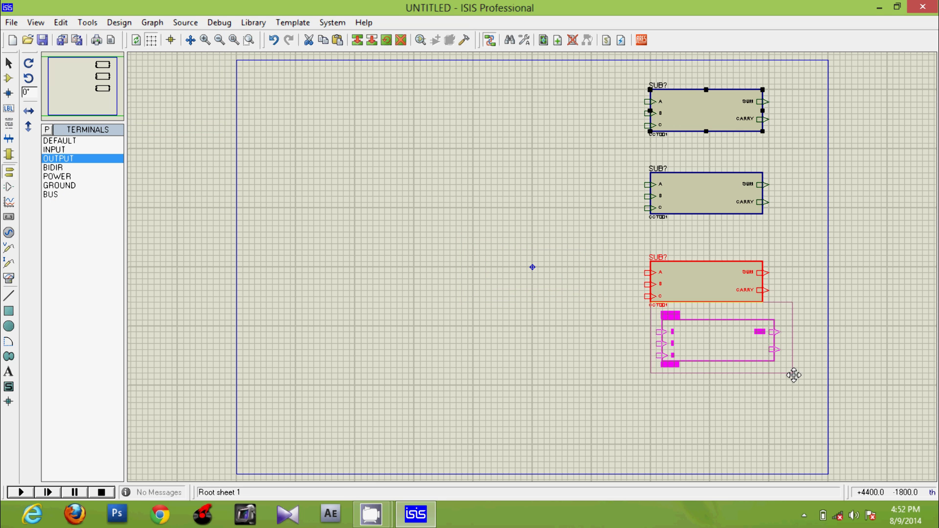
{"action": "left_click", "coordinate": [781, 405]}
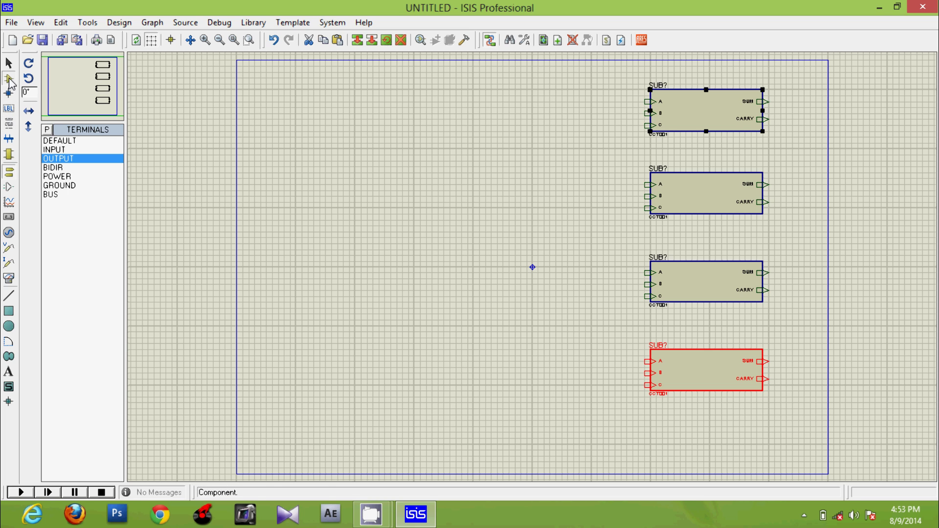
- Place an upper row of four LOGICSTATE inputs left of the adder blocks
{"action": "left_click", "coordinate": [9, 80]}
{"action": "left_click", "coordinate": [62, 159]}
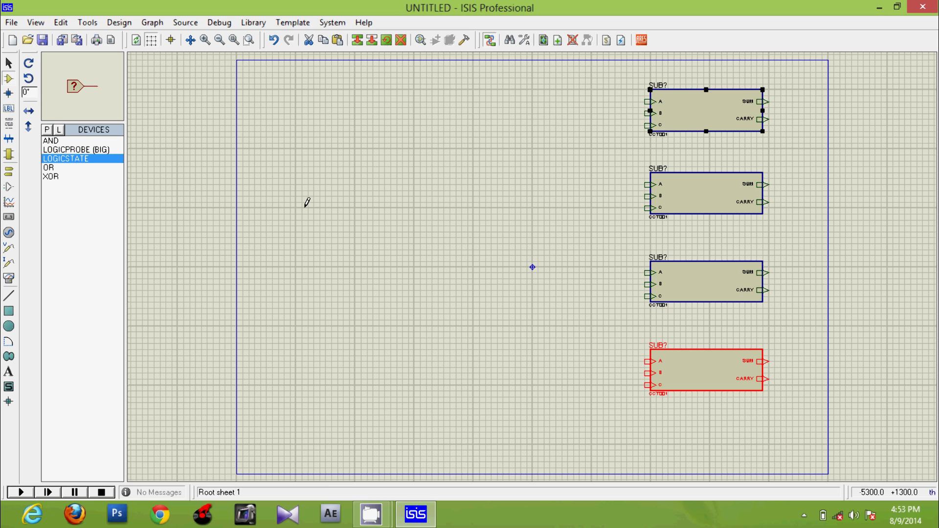
{"action": "right_click", "coordinate": [306, 170]}
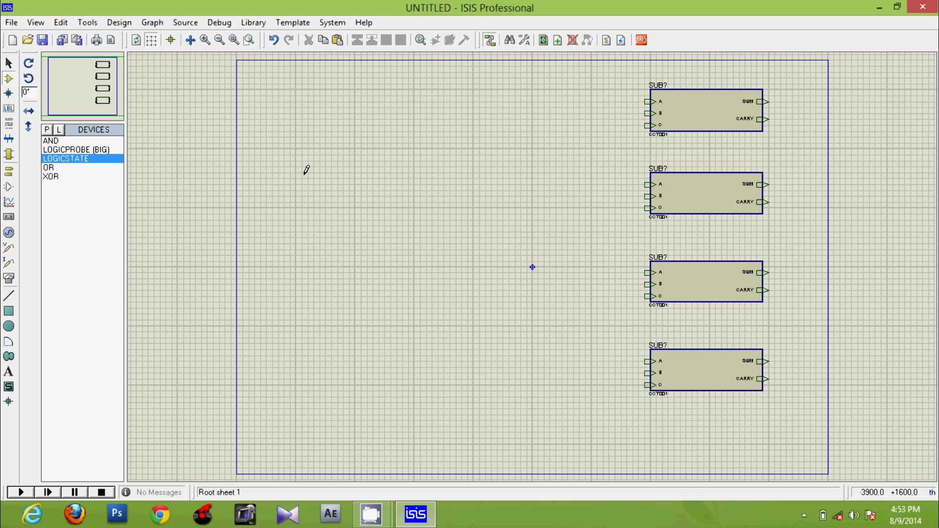
{"action": "left_click", "coordinate": [307, 194]}
{"action": "left_click", "coordinate": [308, 194]}
{"action": "left_click", "coordinate": [367, 193]}
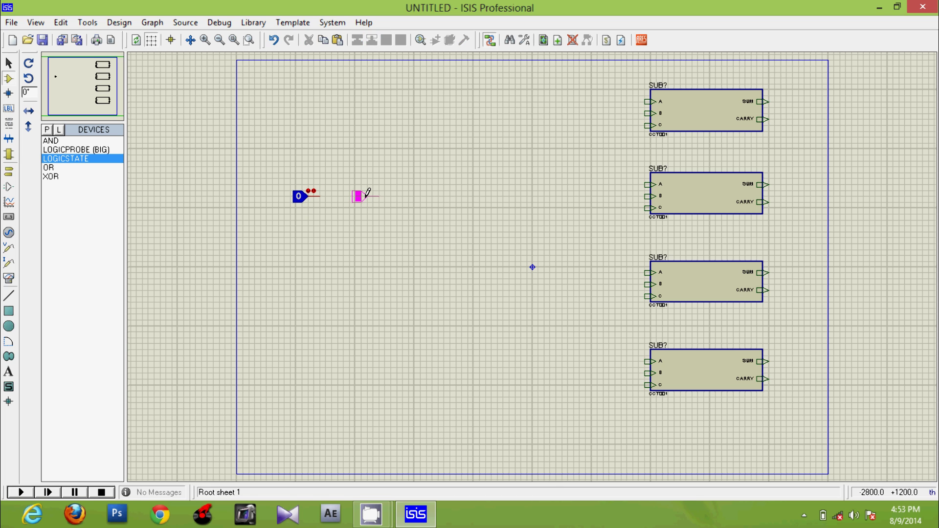
{"action": "left_click", "coordinate": [365, 194]}
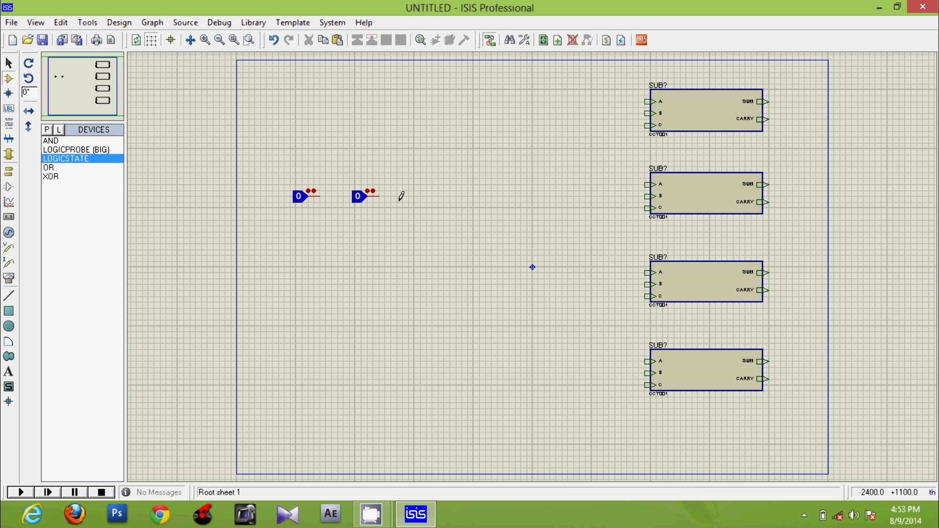
{"action": "left_click", "coordinate": [424, 194]}
{"action": "left_click", "coordinate": [424, 195]}
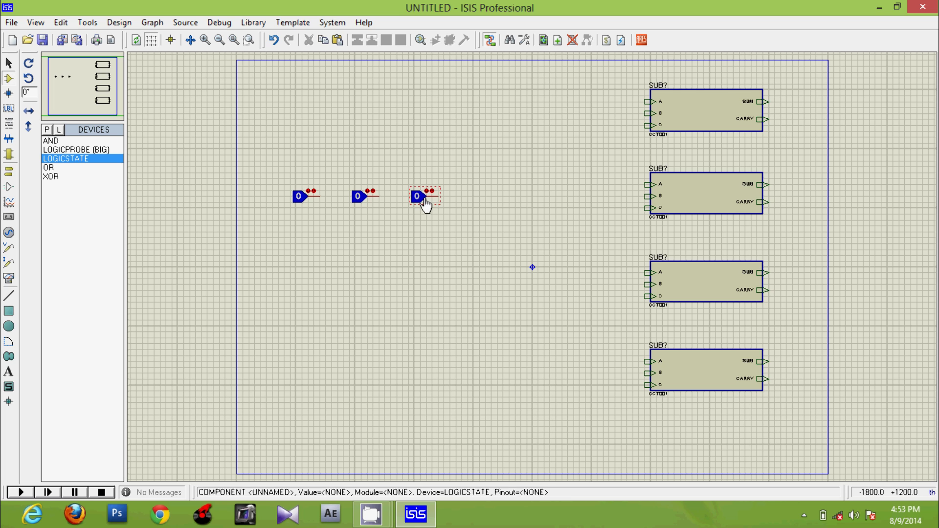
{"action": "left_click", "coordinate": [482, 194]}
{"action": "left_click", "coordinate": [482, 195]}
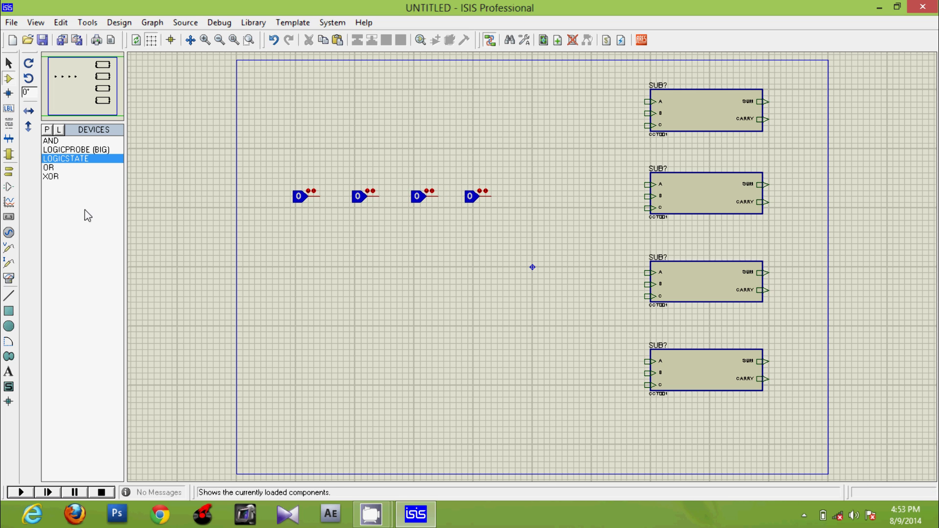
- Place a lower row of four LOGICSTATE inputs, plus one beside the top block
{"action": "left_click", "coordinate": [301, 274]}
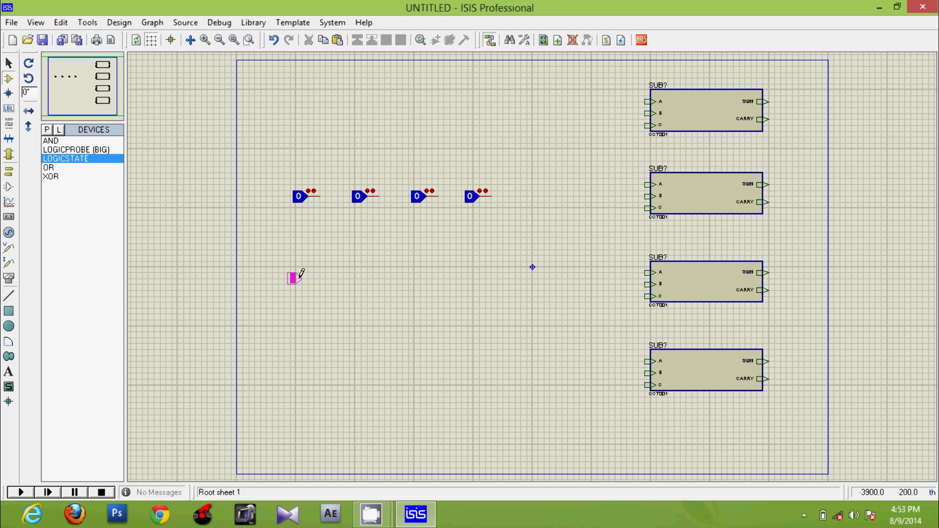
{"action": "left_click", "coordinate": [303, 277]}
{"action": "double_click", "coordinate": [366, 280]}
{"action": "left_click", "coordinate": [425, 283]}
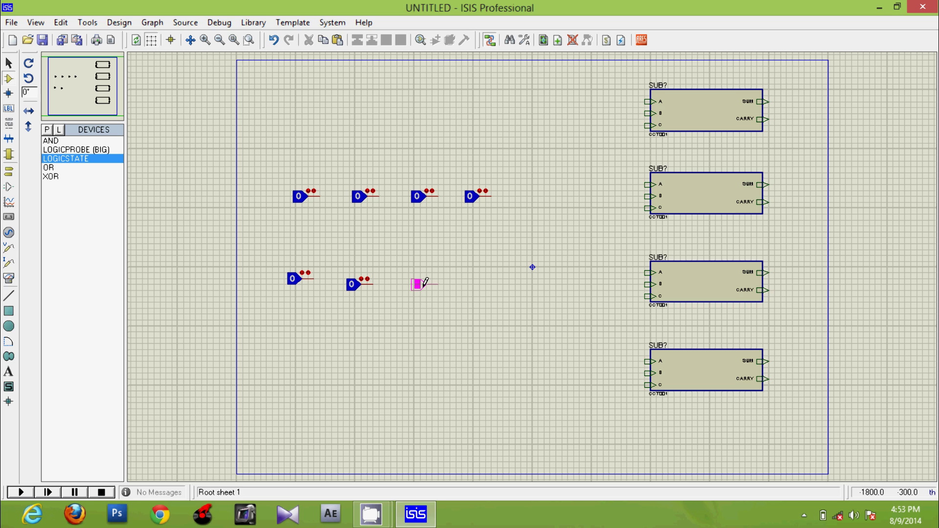
{"action": "left_click", "coordinate": [423, 282]}
{"action": "left_click", "coordinate": [482, 281]}
{"action": "left_click", "coordinate": [480, 280]}
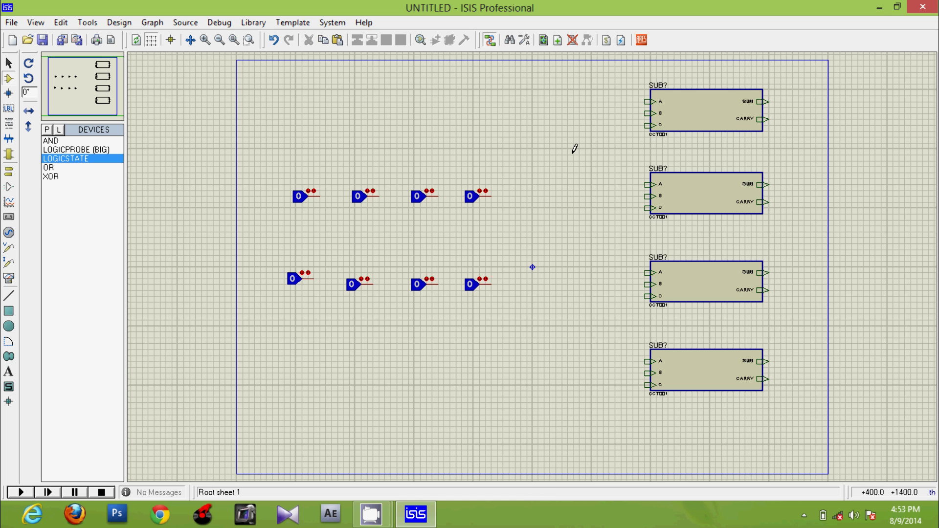
{"action": "left_click", "coordinate": [590, 123]}
{"action": "left_click", "coordinate": [593, 121]}
- Place five LOGICPROBE (BIG) probes in a row along the bottom of the sheet
{"action": "left_click", "coordinate": [56, 149]}
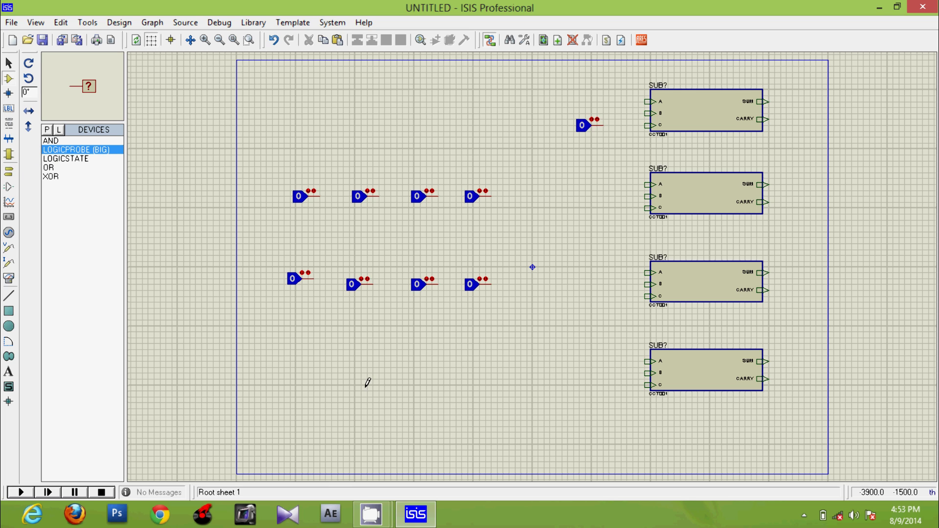
{"action": "left_click", "coordinate": [474, 364]}
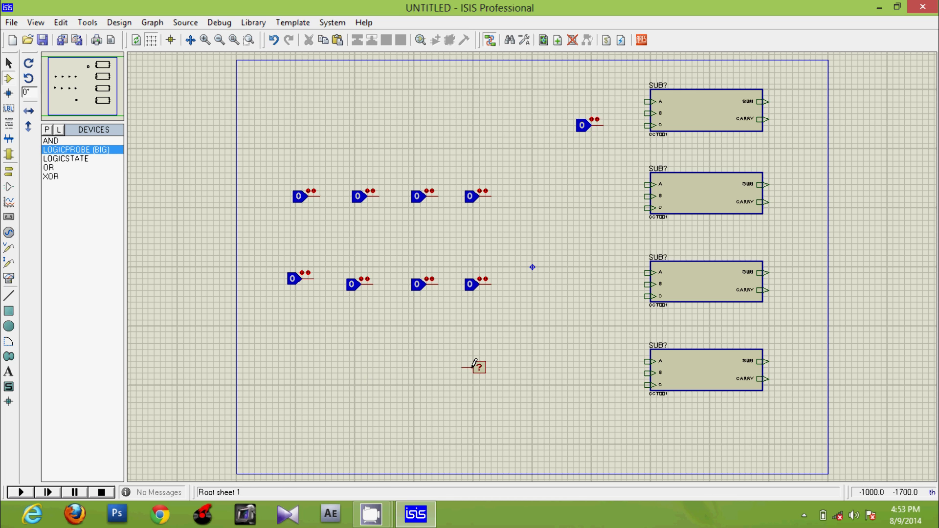
{"action": "left_click", "coordinate": [418, 363]}
{"action": "left_click", "coordinate": [418, 364]}
{"action": "left_click", "coordinate": [359, 364]}
{"action": "left_click", "coordinate": [359, 364]}
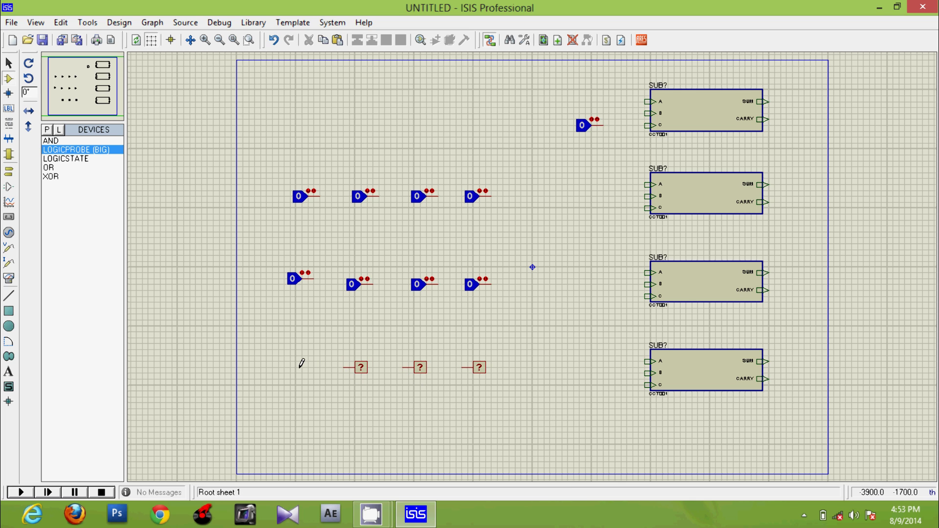
{"action": "left_click", "coordinate": [301, 364]}
{"action": "left_click", "coordinate": [302, 364]}
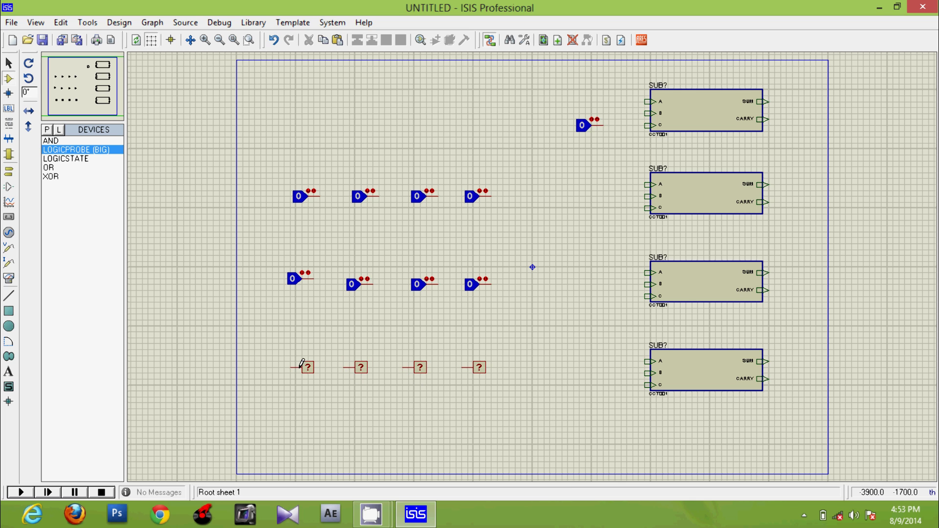
{"action": "left_click", "coordinate": [265, 364]}
{"action": "left_click", "coordinate": [265, 364]}
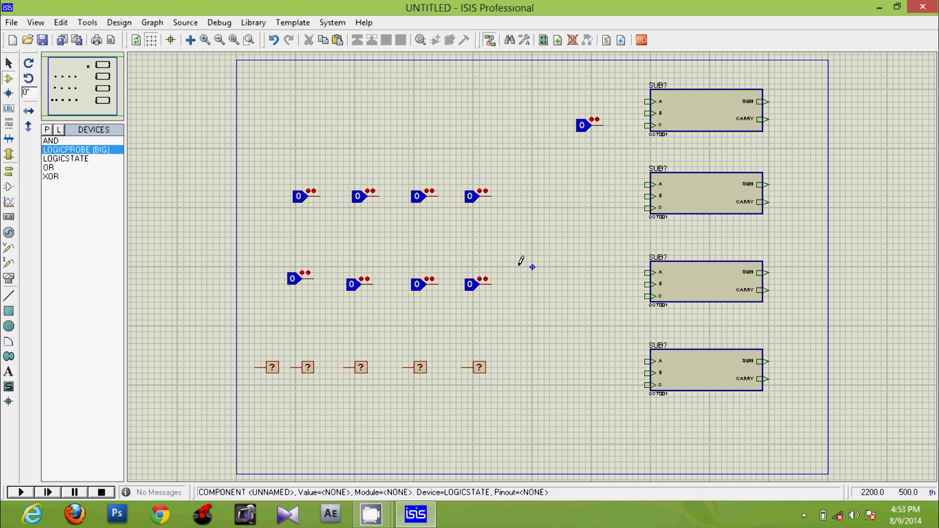
- Wire the lone logic state to the top block's C, and the fourth-column inputs to its A and B
{"action": "left_click", "coordinate": [604, 125]}
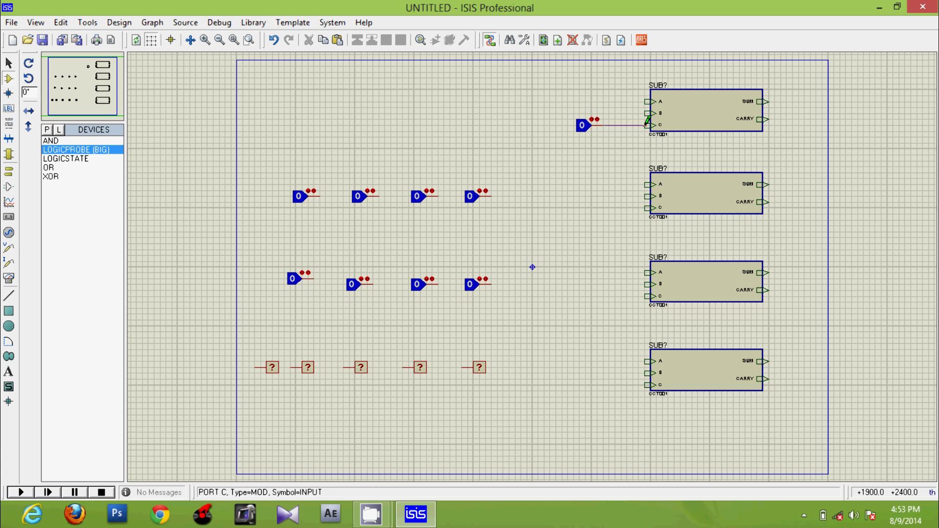
{"action": "left_click", "coordinate": [647, 125]}
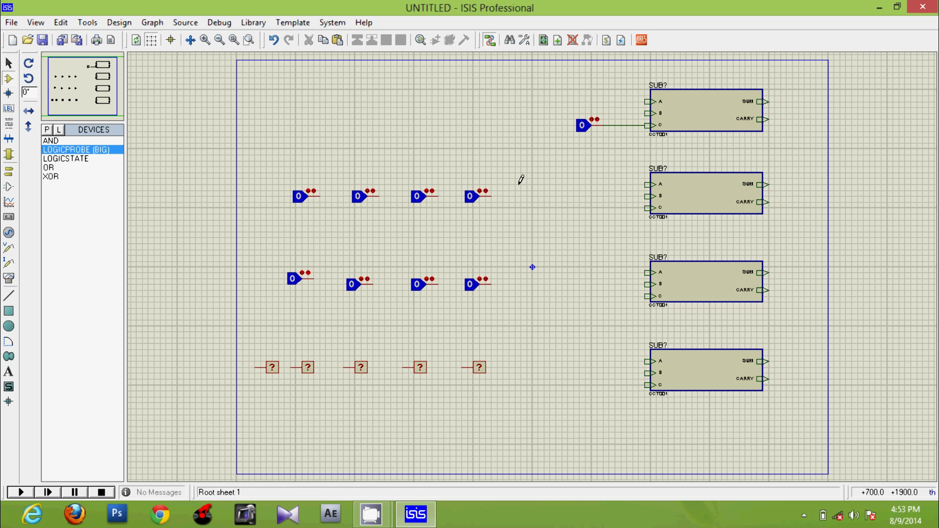
{"action": "left_click", "coordinate": [491, 195]}
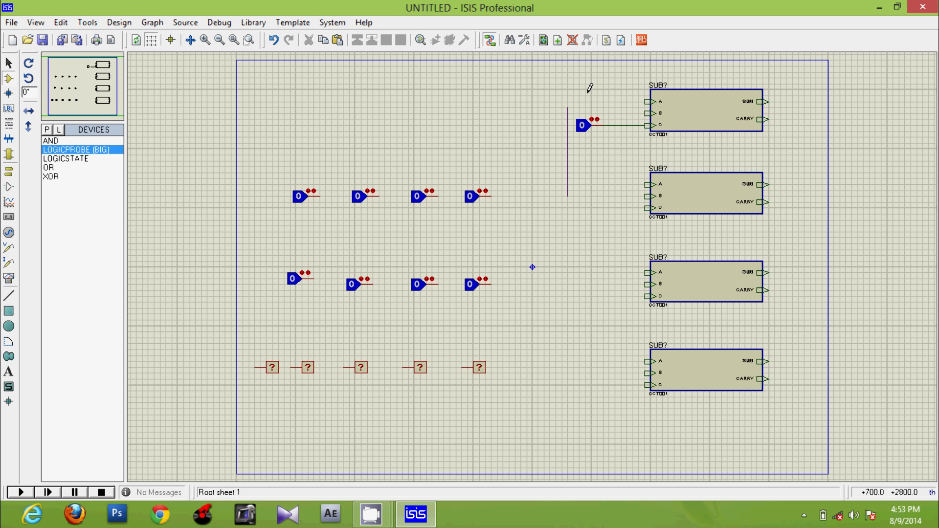
{"action": "left_click", "coordinate": [645, 104]}
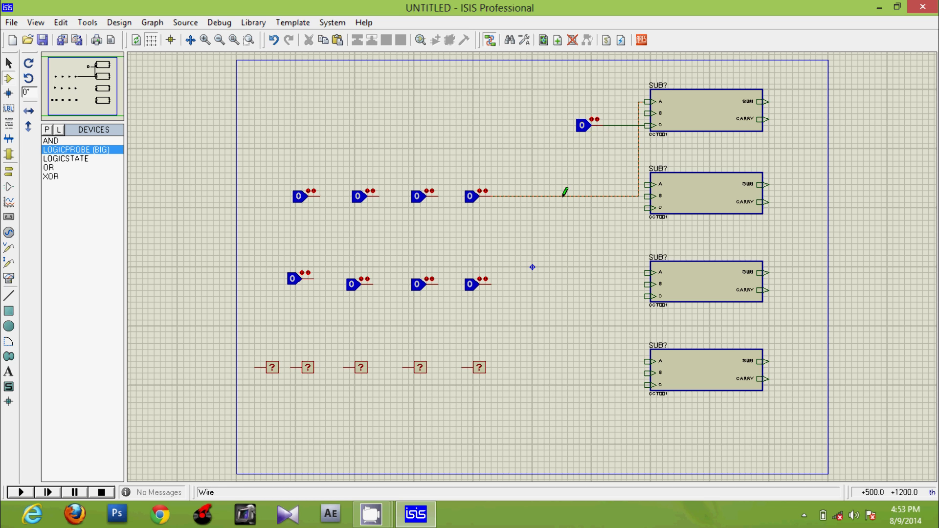
{"action": "key", "text": "ctrl+z"}
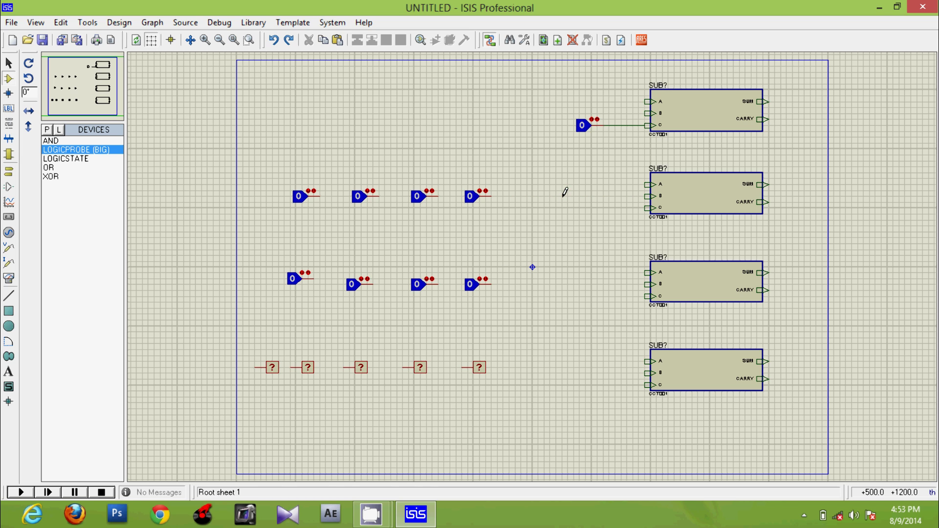
{"action": "left_click", "coordinate": [492, 195]}
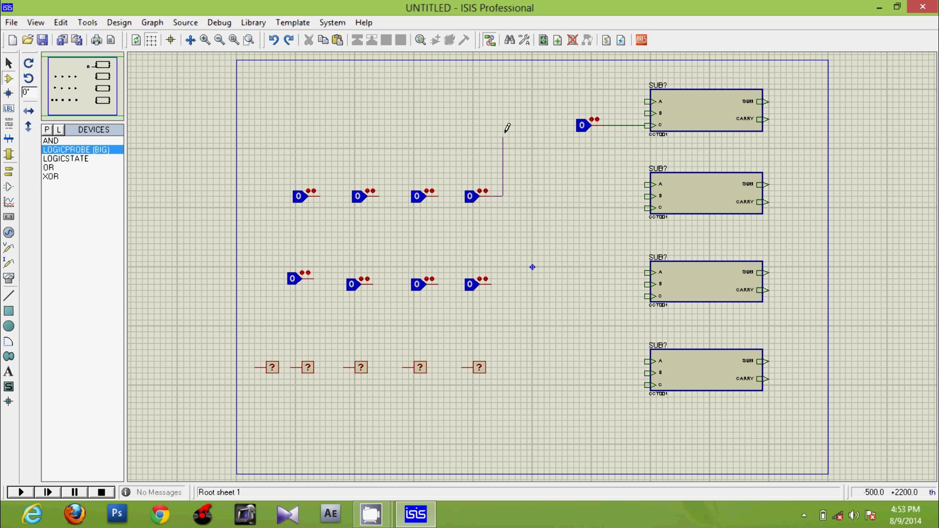
{"action": "left_click", "coordinate": [520, 101]}
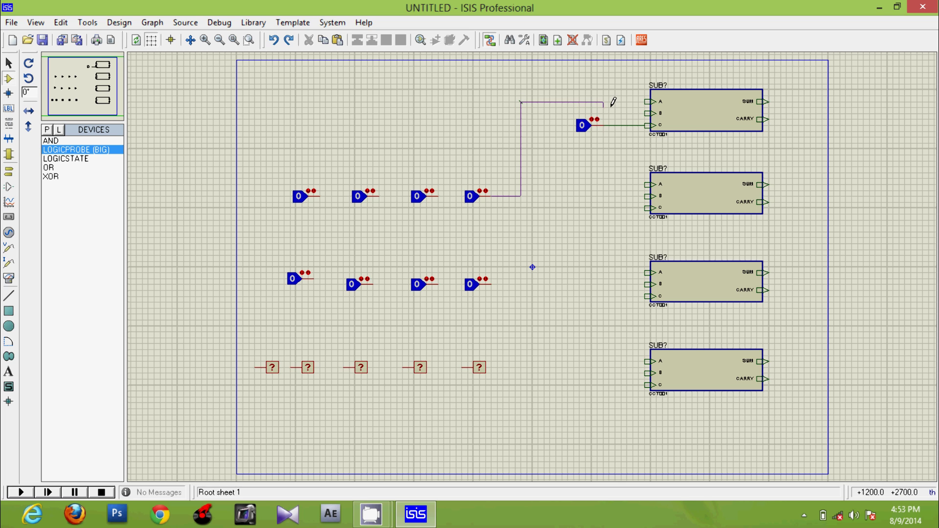
{"action": "left_click", "coordinate": [646, 102]}
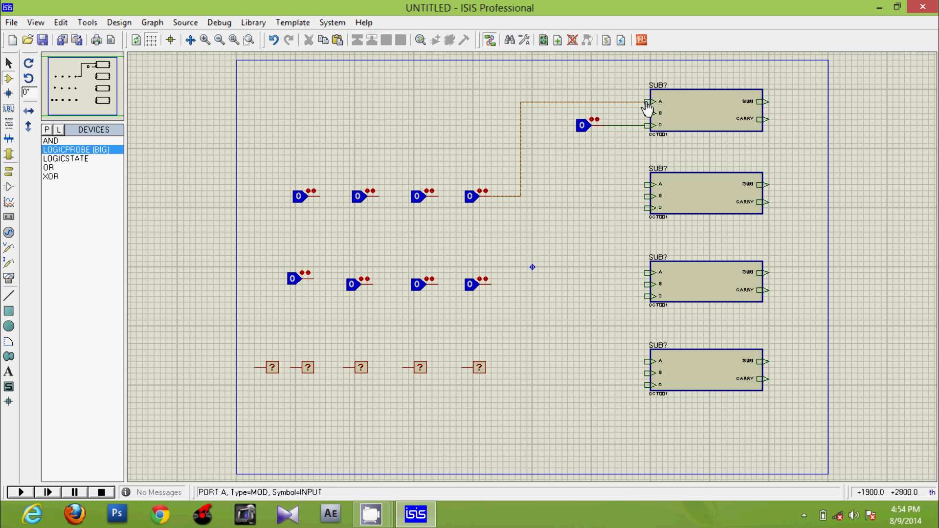
{"action": "left_click", "coordinate": [491, 283]}
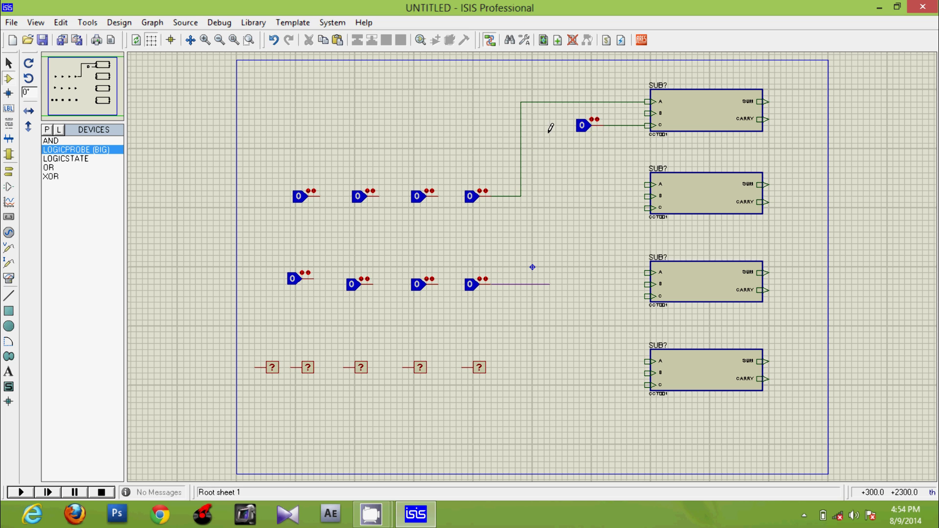
{"action": "left_click", "coordinate": [551, 113]}
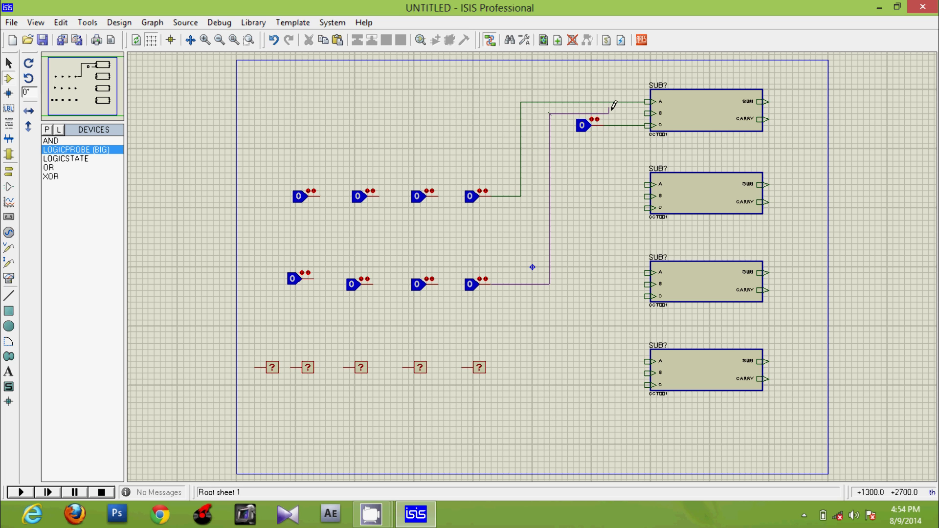
{"action": "left_click", "coordinate": [649, 113]}
- Wire the third, second and first input columns to A and B of blocks two, three and four
{"action": "left_click", "coordinate": [440, 194]}
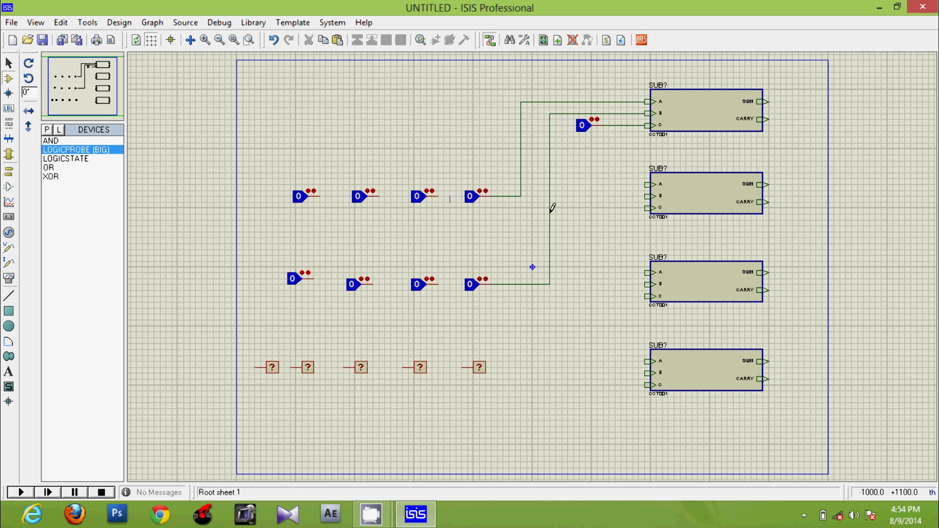
{"action": "left_click", "coordinate": [646, 185]}
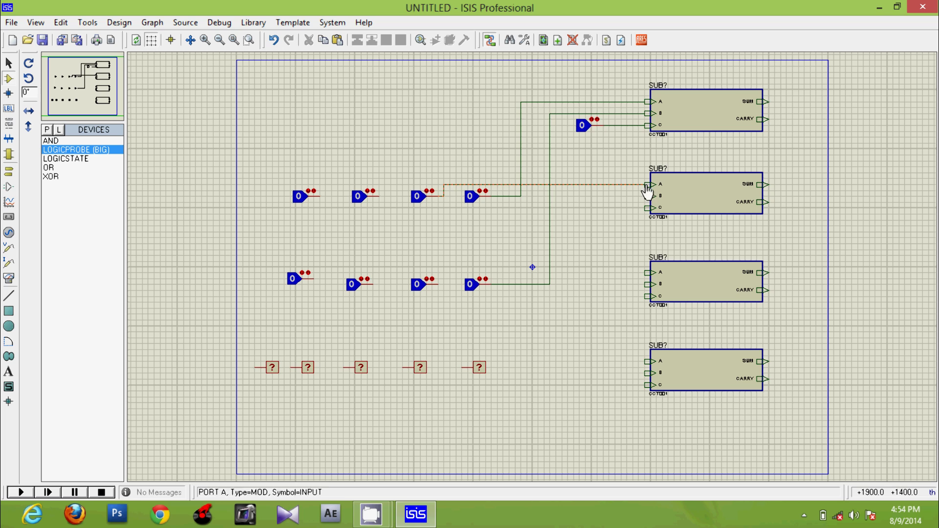
{"action": "left_click", "coordinate": [440, 283]}
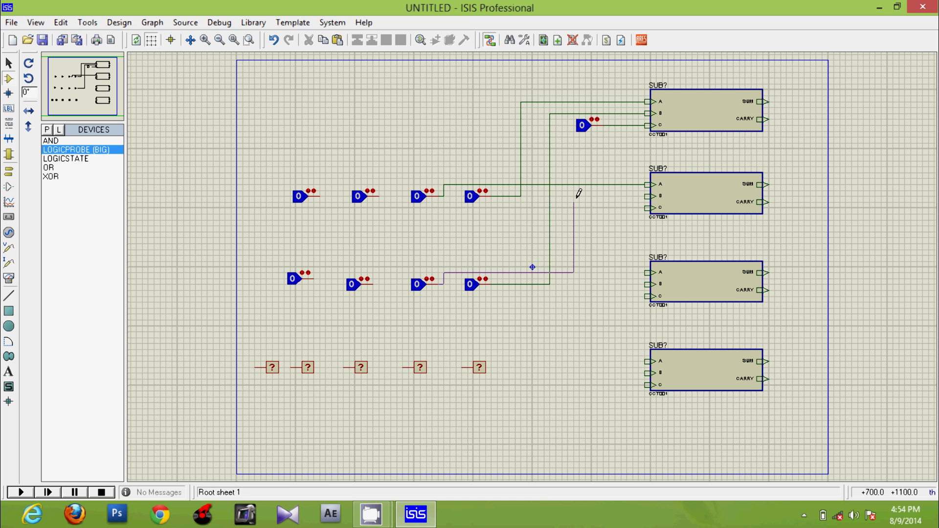
{"action": "left_click", "coordinate": [645, 196]}
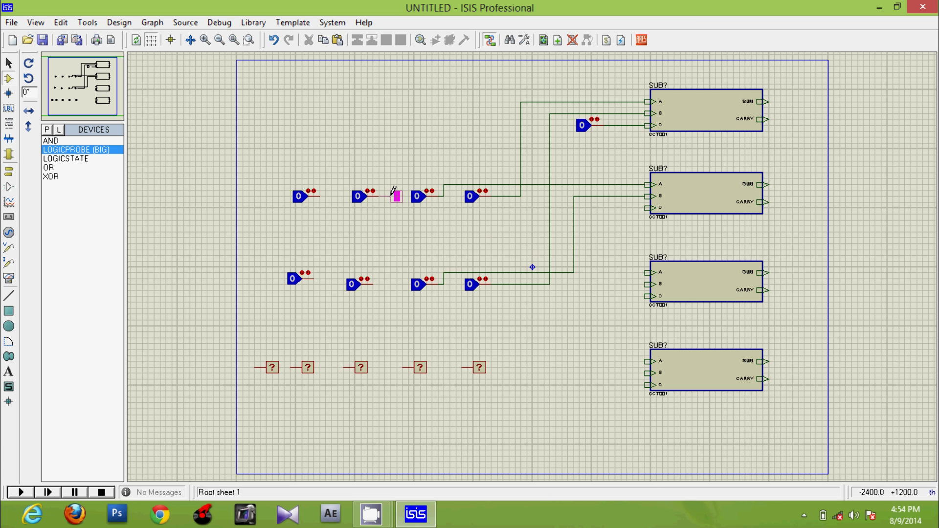
{"action": "left_click", "coordinate": [384, 195]}
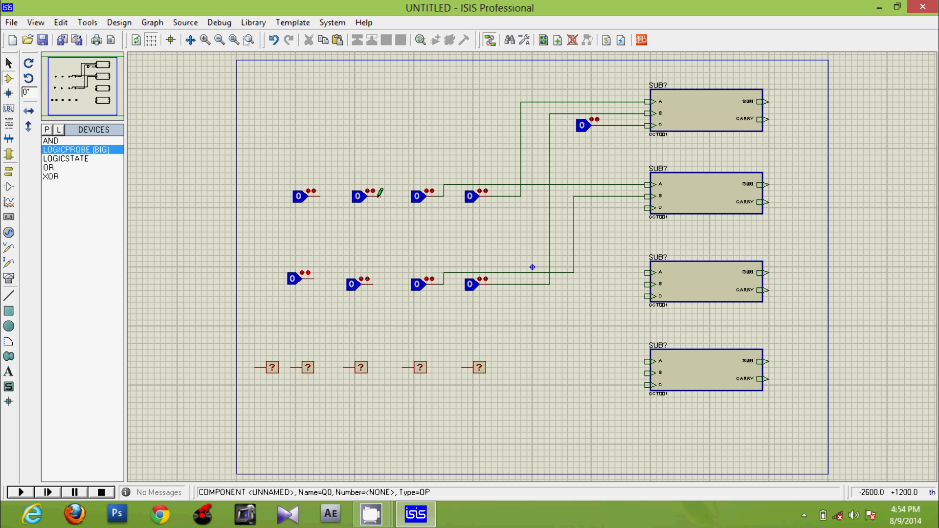
{"action": "left_click", "coordinate": [646, 273]}
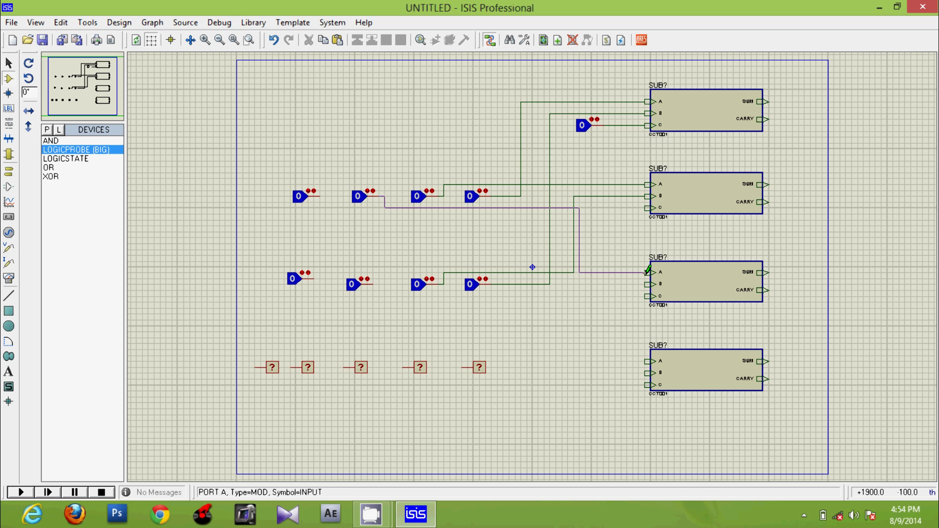
{"action": "left_click", "coordinate": [375, 282]}
{"action": "left_click", "coordinate": [644, 283]}
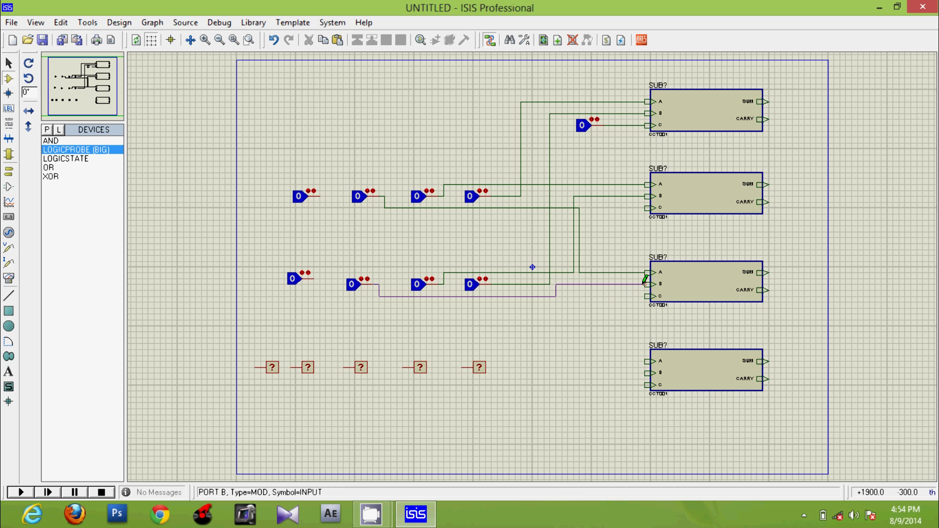
{"action": "left_click", "coordinate": [324, 196]}
{"action": "left_click", "coordinate": [645, 362]}
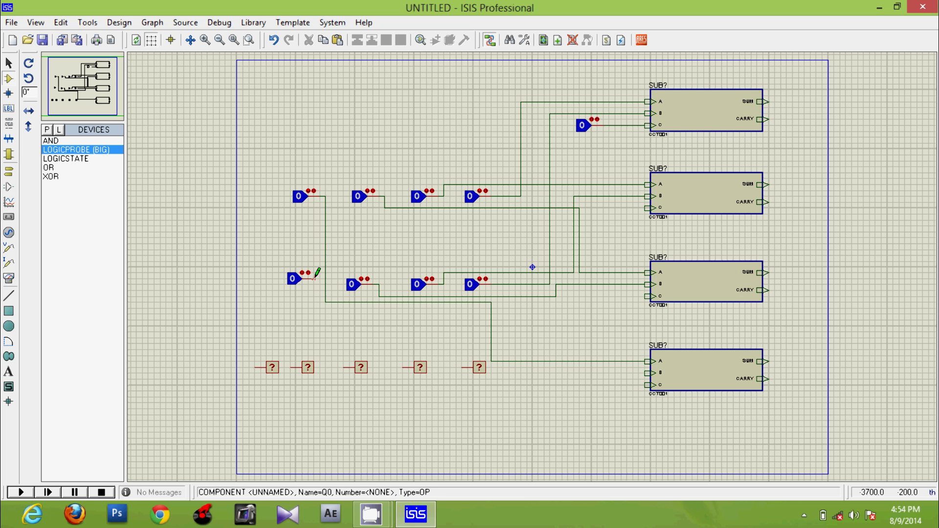
{"action": "left_click", "coordinate": [314, 279]}
{"action": "left_click", "coordinate": [647, 372]}
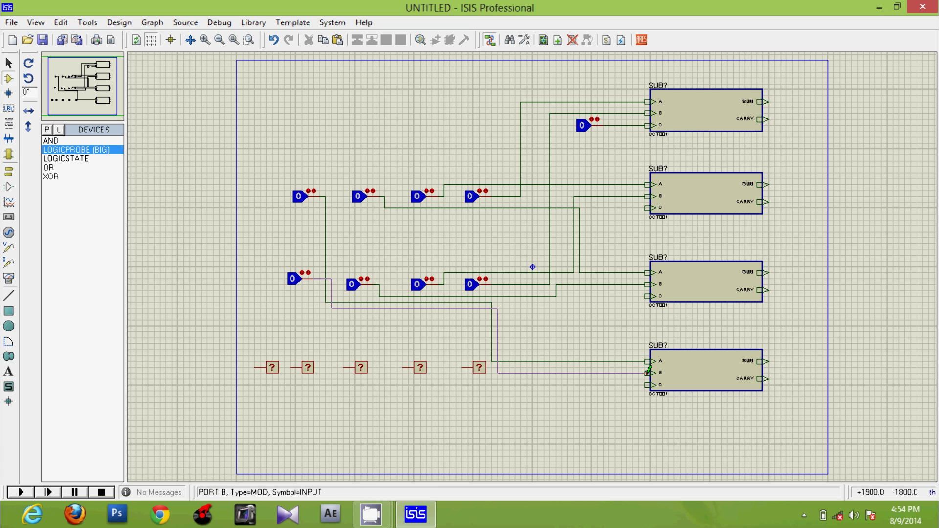
- Draw three carry wires: CARRY of blocks 1–3 into C of blocks 2–4
{"action": "left_click", "coordinate": [767, 119]}
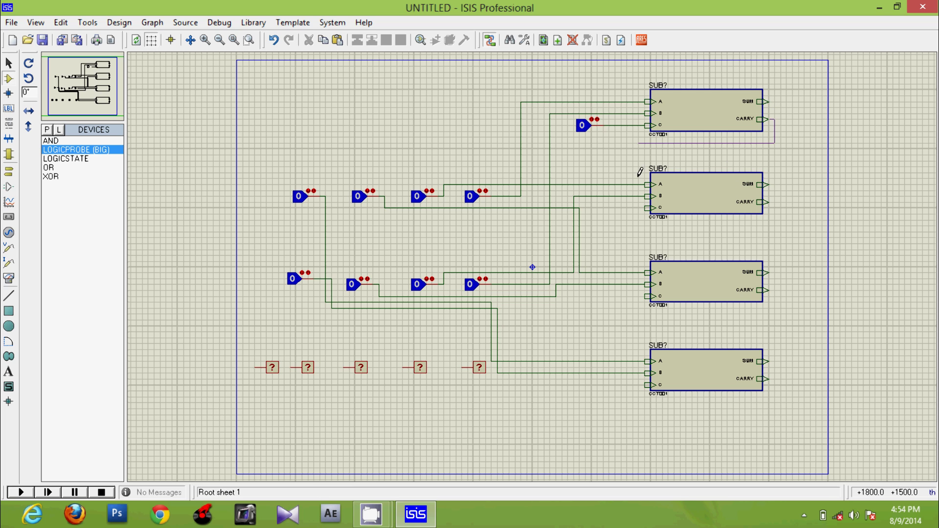
{"action": "left_click", "coordinate": [647, 208]}
{"action": "left_click", "coordinate": [767, 201]}
{"action": "left_click", "coordinate": [647, 296]}
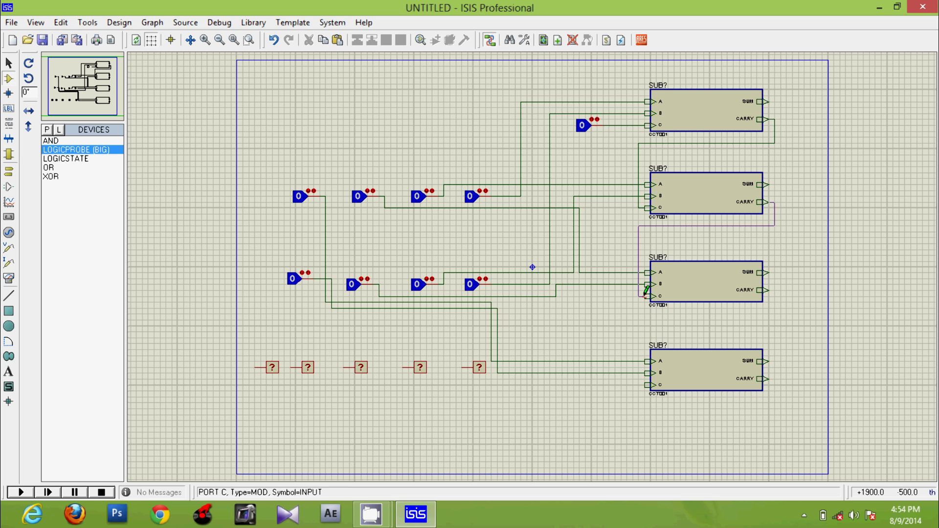
{"action": "left_click", "coordinate": [769, 290]}
{"action": "left_click", "coordinate": [646, 384]}
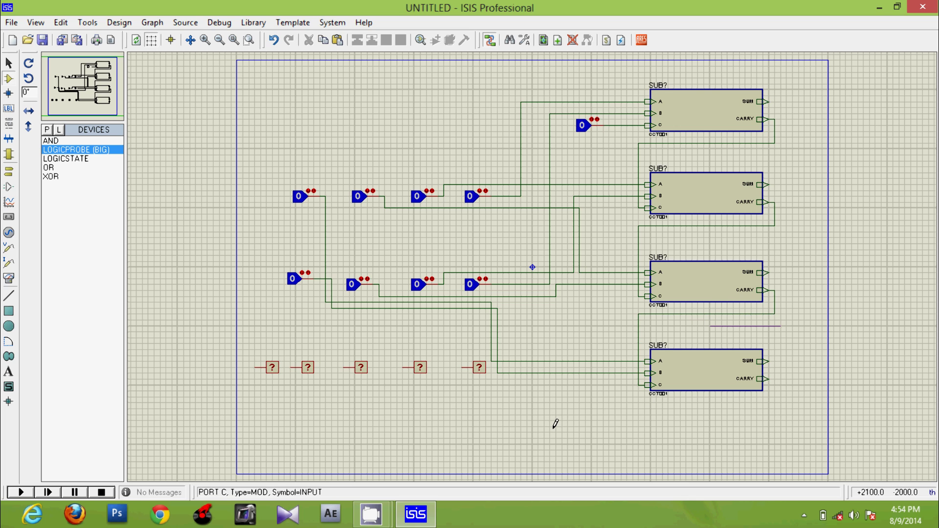
- Wire the four SUM outputs to probes five through two, and block 4's CARRY to the leftmost probe
{"action": "left_click", "coordinate": [464, 368]}
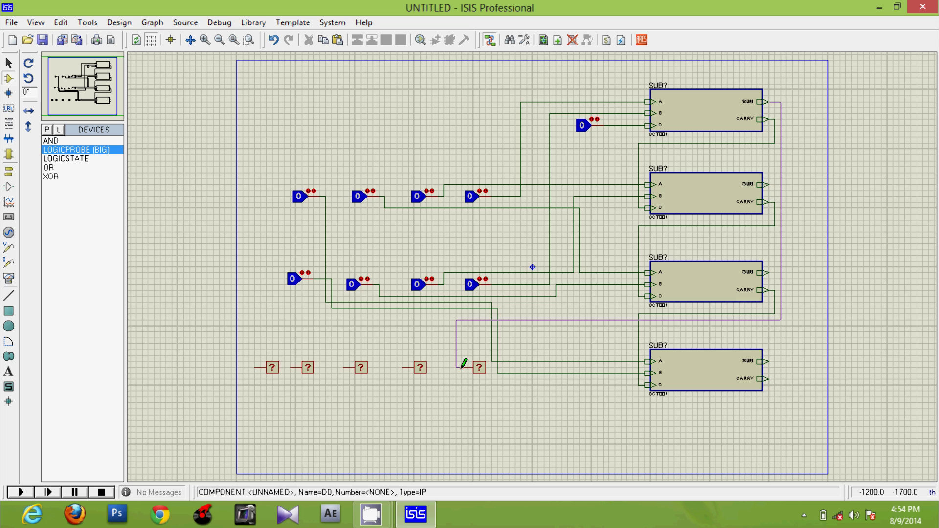
{"action": "left_click", "coordinate": [768, 184]}
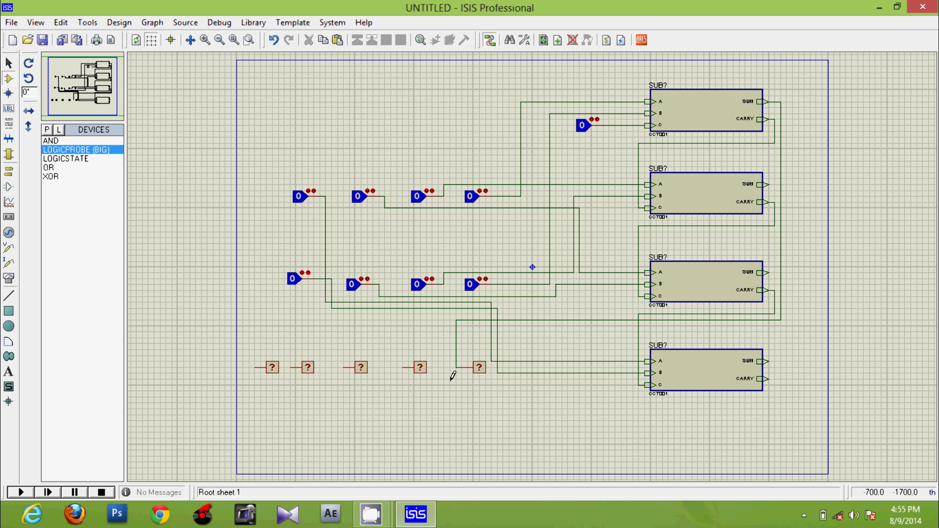
{"action": "left_click", "coordinate": [402, 370]}
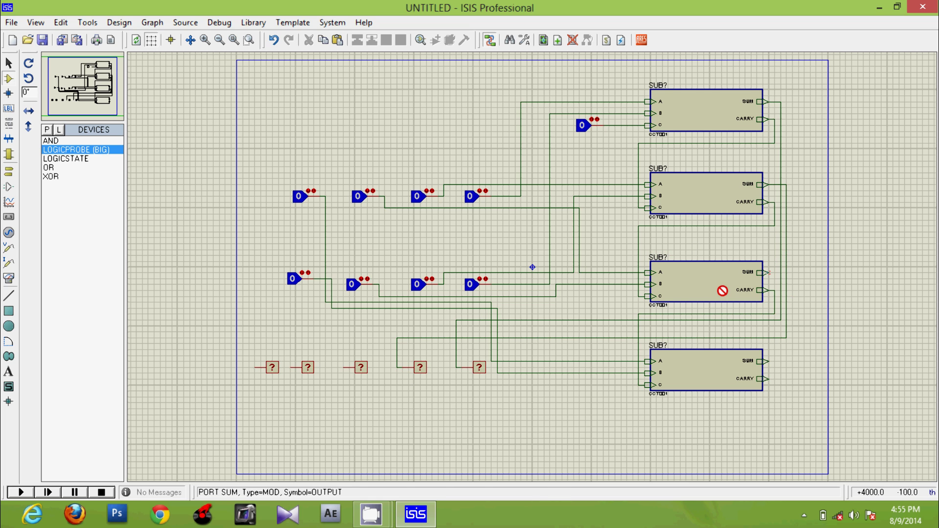
{"action": "left_click", "coordinate": [341, 367]}
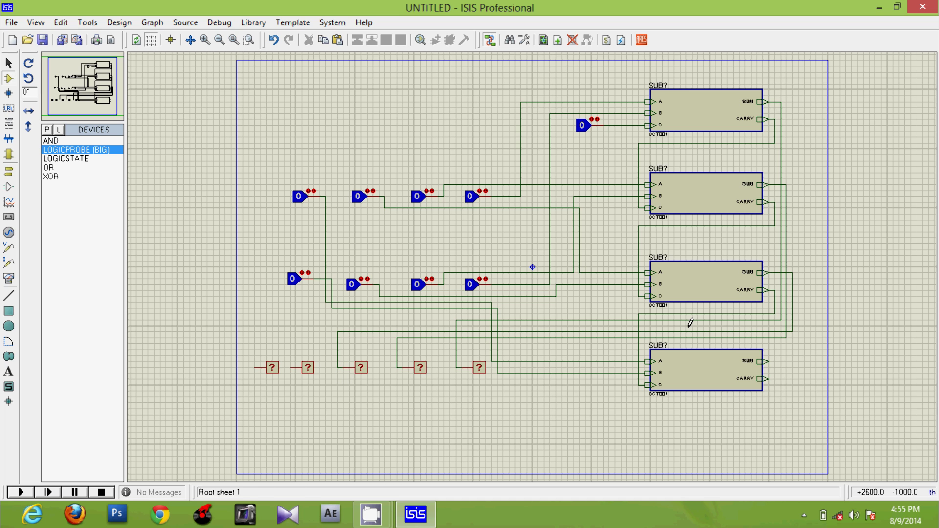
{"action": "left_click", "coordinate": [770, 361]}
{"action": "left_click", "coordinate": [294, 367]}
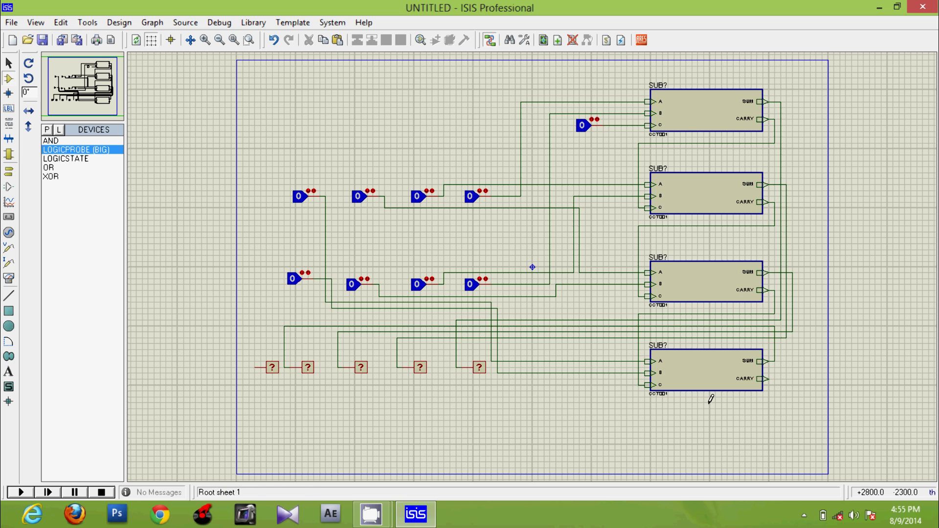
{"action": "left_click", "coordinate": [767, 379]}
{"action": "left_click", "coordinate": [256, 366]}
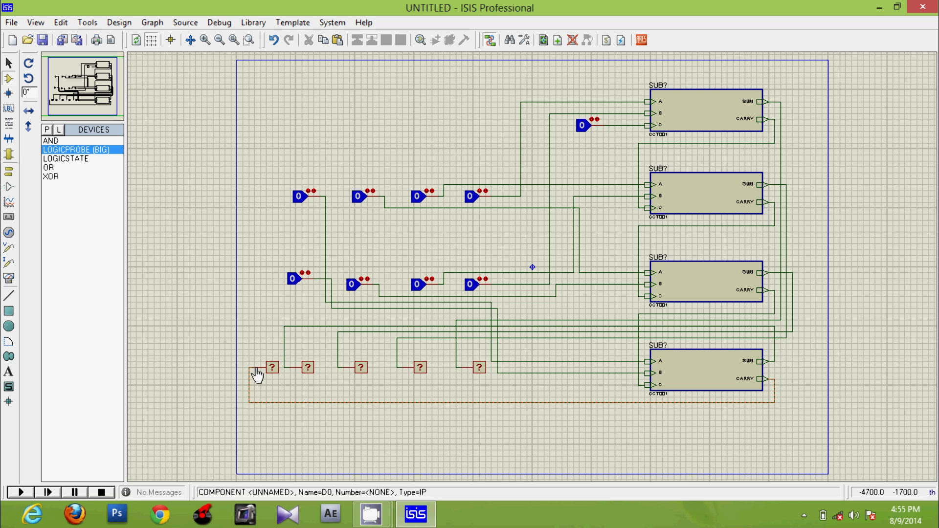
- Enter subcircuit names 1, 2, 3 and 4 for the SUB? blocks, top to bottom
{"action": "double_click", "coordinate": [664, 94]}
{"action": "type", "text": "1"}
{"action": "key", "text": "Return"}
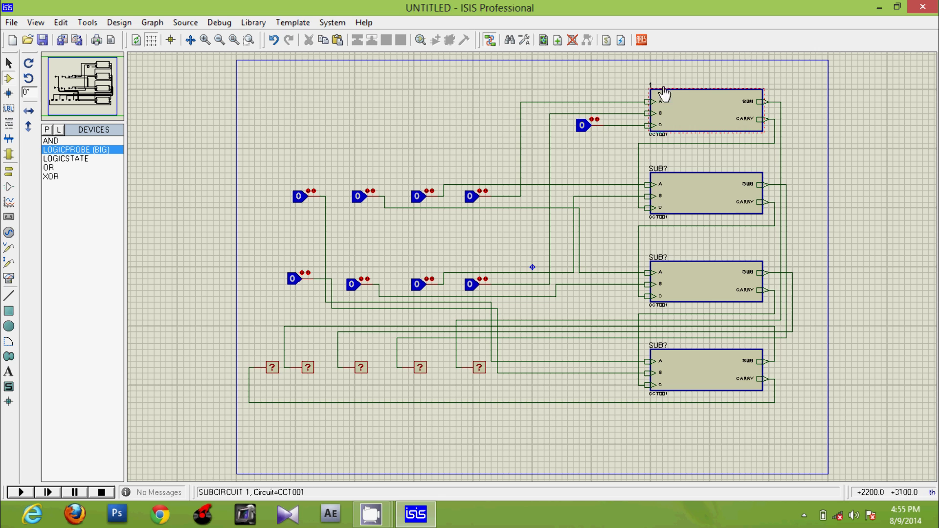
{"action": "double_click", "coordinate": [664, 173]}
{"action": "type", "text": "2"}
{"action": "key", "text": "Return"}
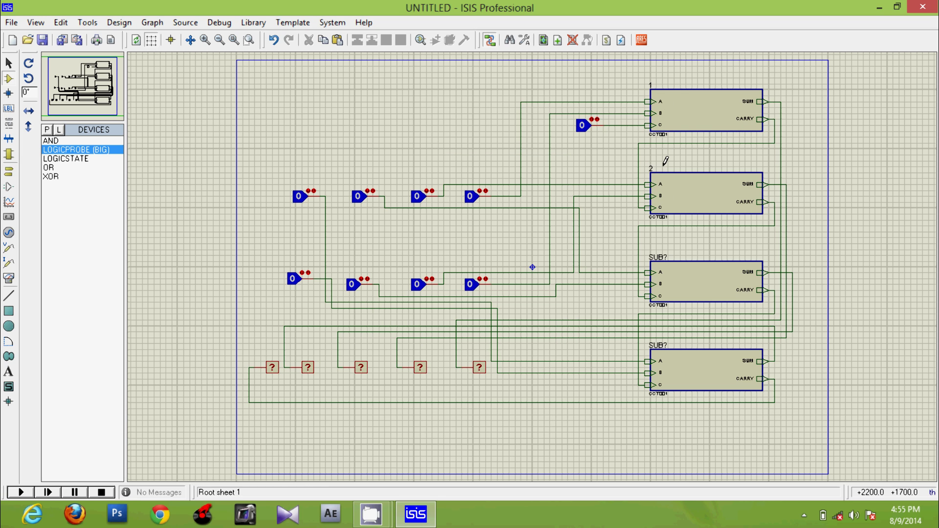
{"action": "double_click", "coordinate": [660, 258]}
{"action": "type", "text": "3"}
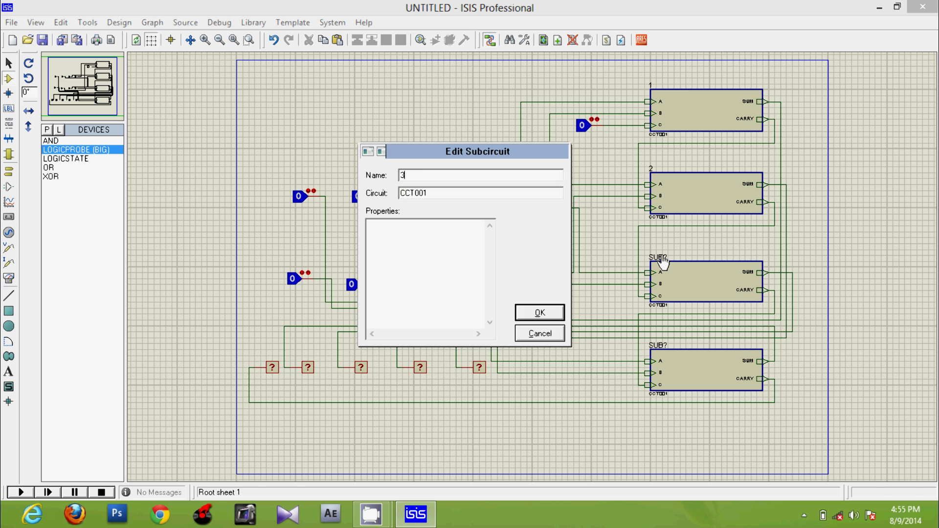
{"action": "key", "text": "Return"}
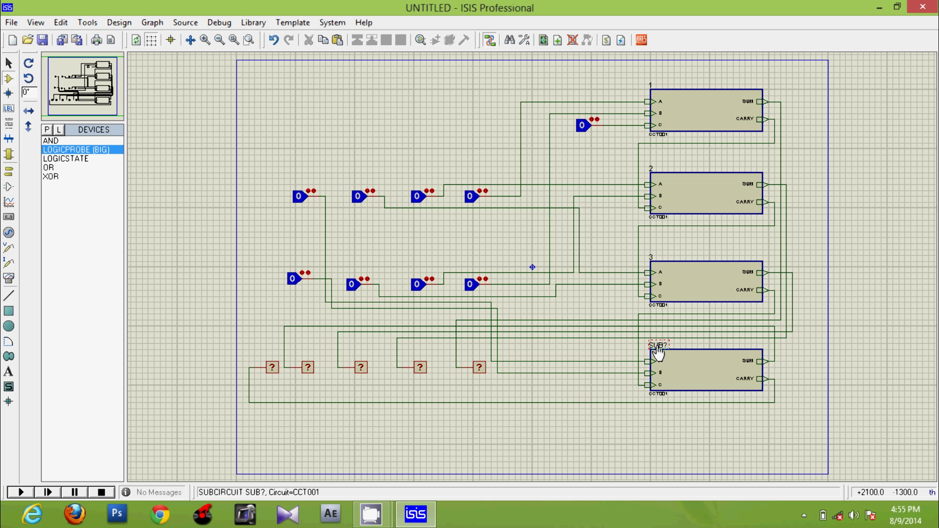
{"action": "double_click", "coordinate": [658, 347]}
{"action": "type", "text": "4"}
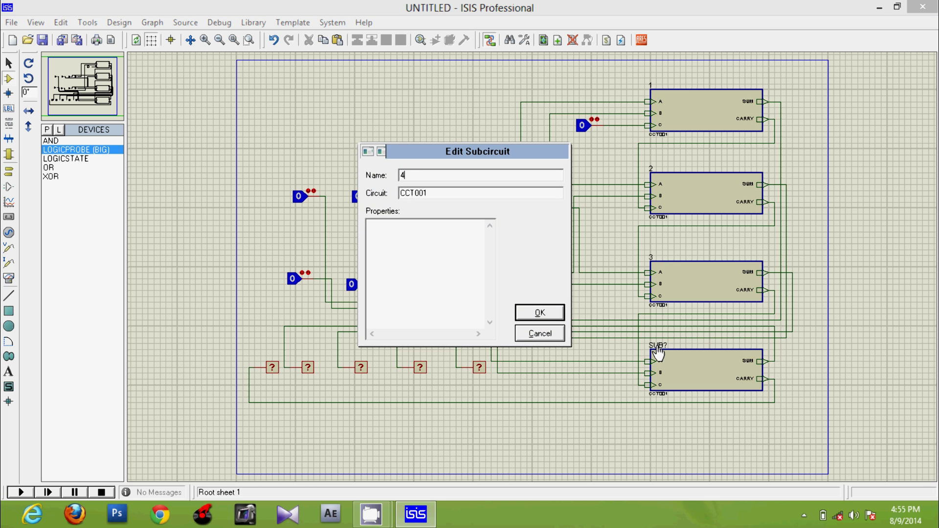
{"action": "key", "text": "Return"}
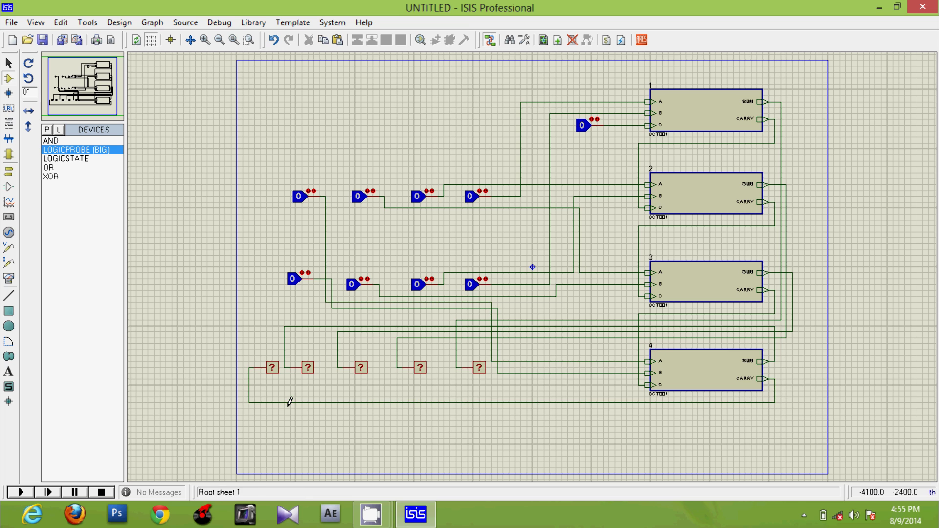
- Start the simulation and set five inputs to 1, so the probes read 10000
{"action": "left_click", "coordinate": [21, 492]}
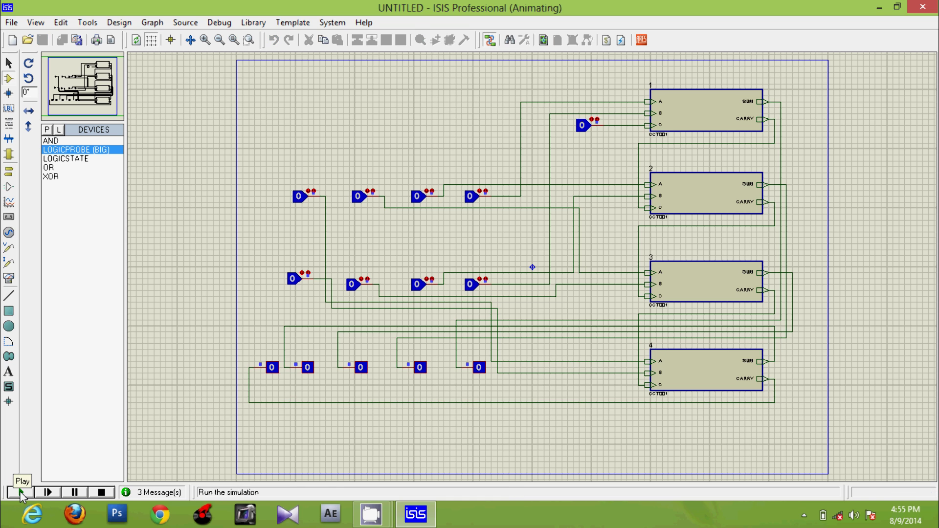
{"action": "left_click", "coordinate": [469, 289]}
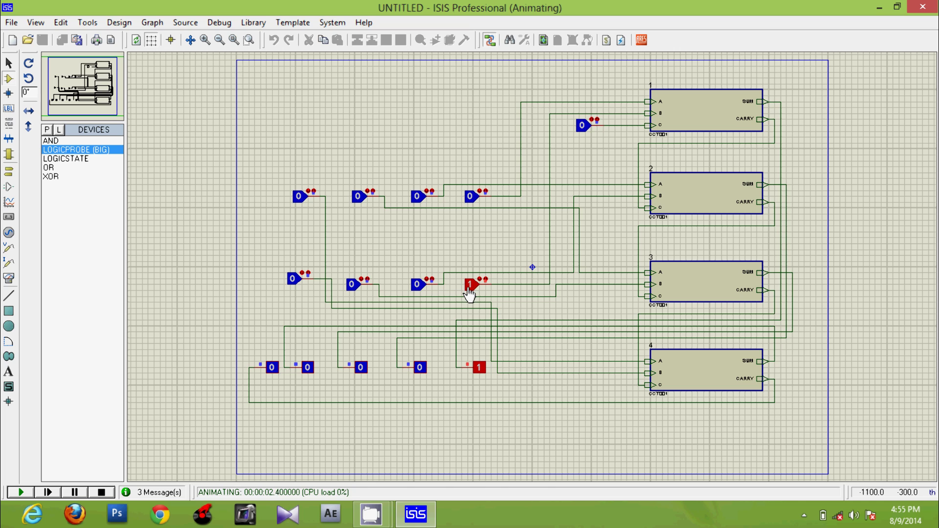
{"action": "left_click", "coordinate": [420, 204]}
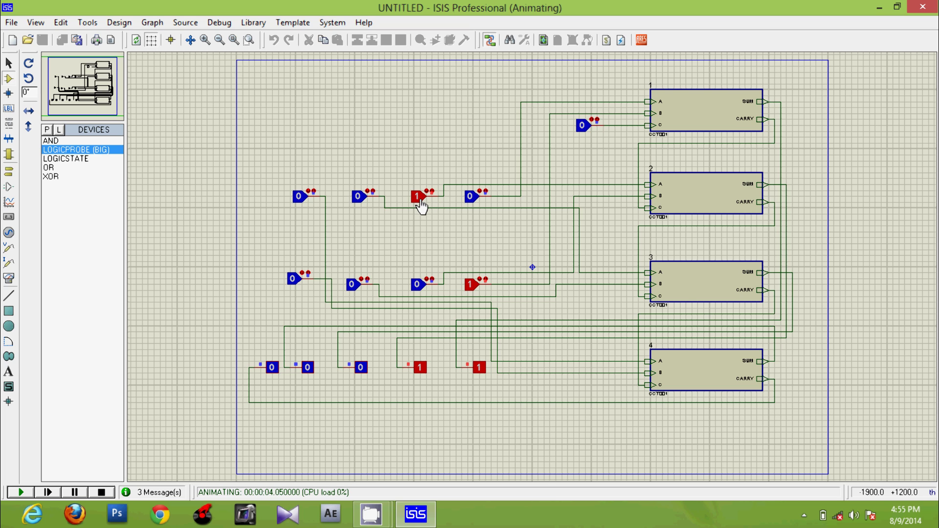
{"action": "left_click", "coordinate": [352, 293]}
{"action": "left_click", "coordinate": [304, 201]}
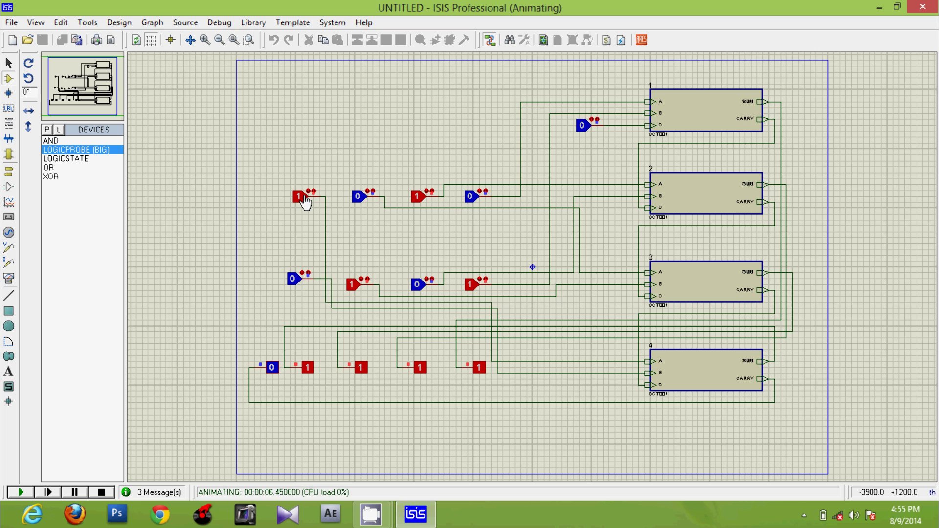
{"action": "left_click", "coordinate": [472, 200]}
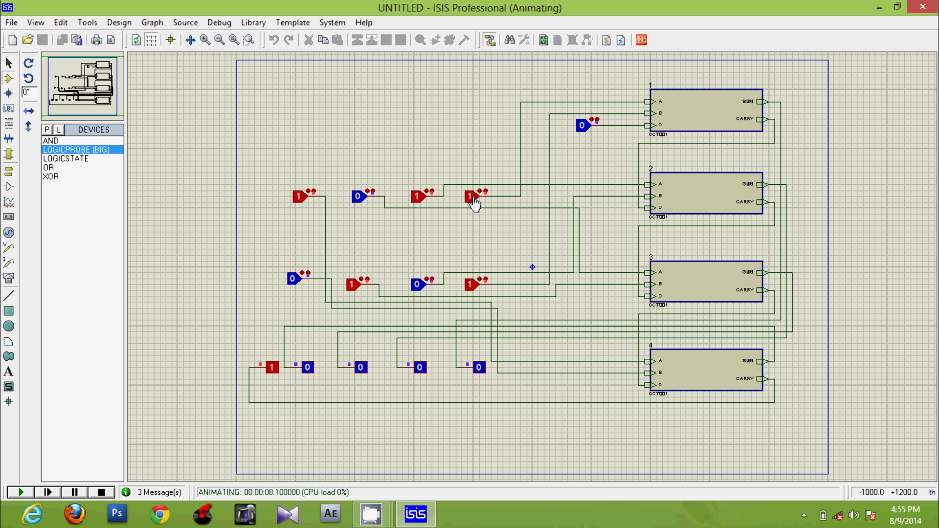